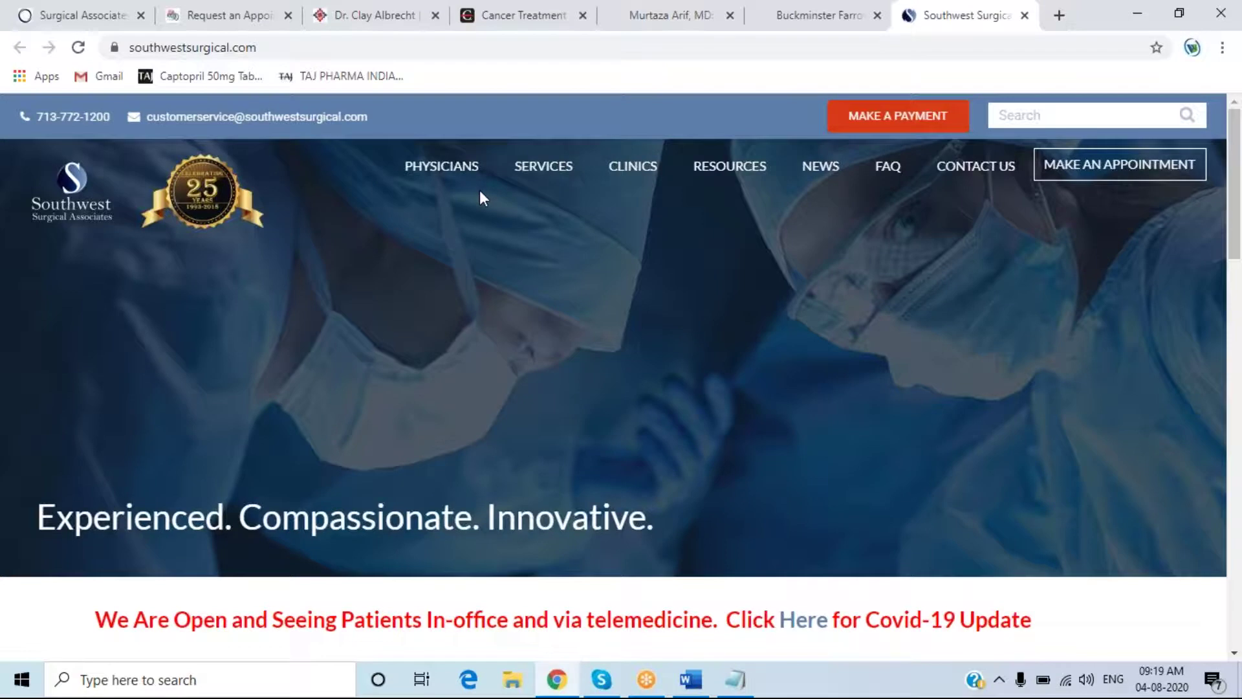
pyautogui.scroll(-4, 410, 278)
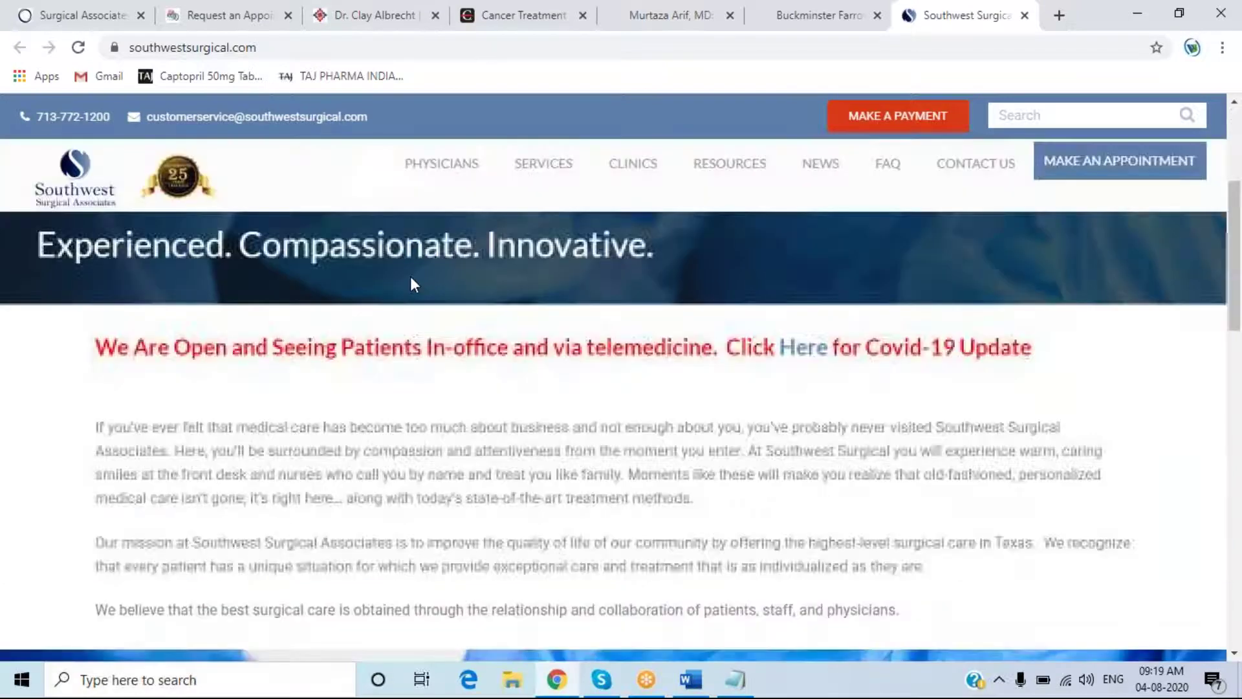
pyautogui.scroll(3, 413, 278)
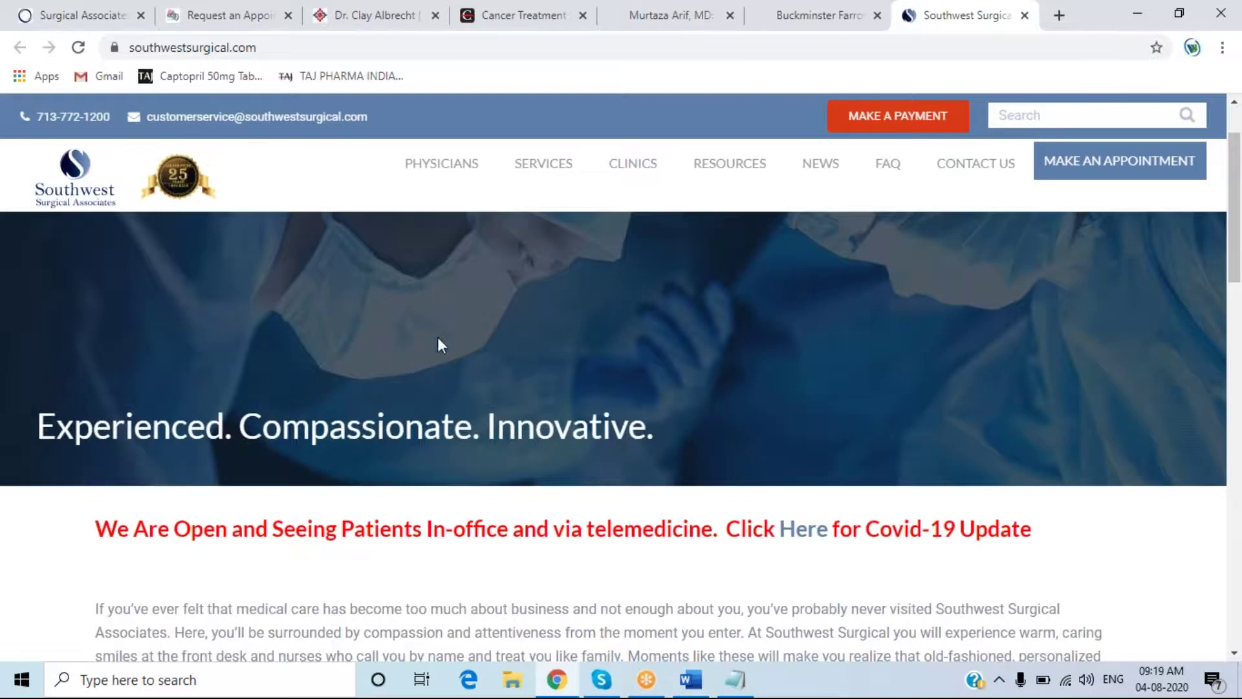
pyautogui.scroll(-4, 540, 417)
pyautogui.scroll(5, 540, 429)
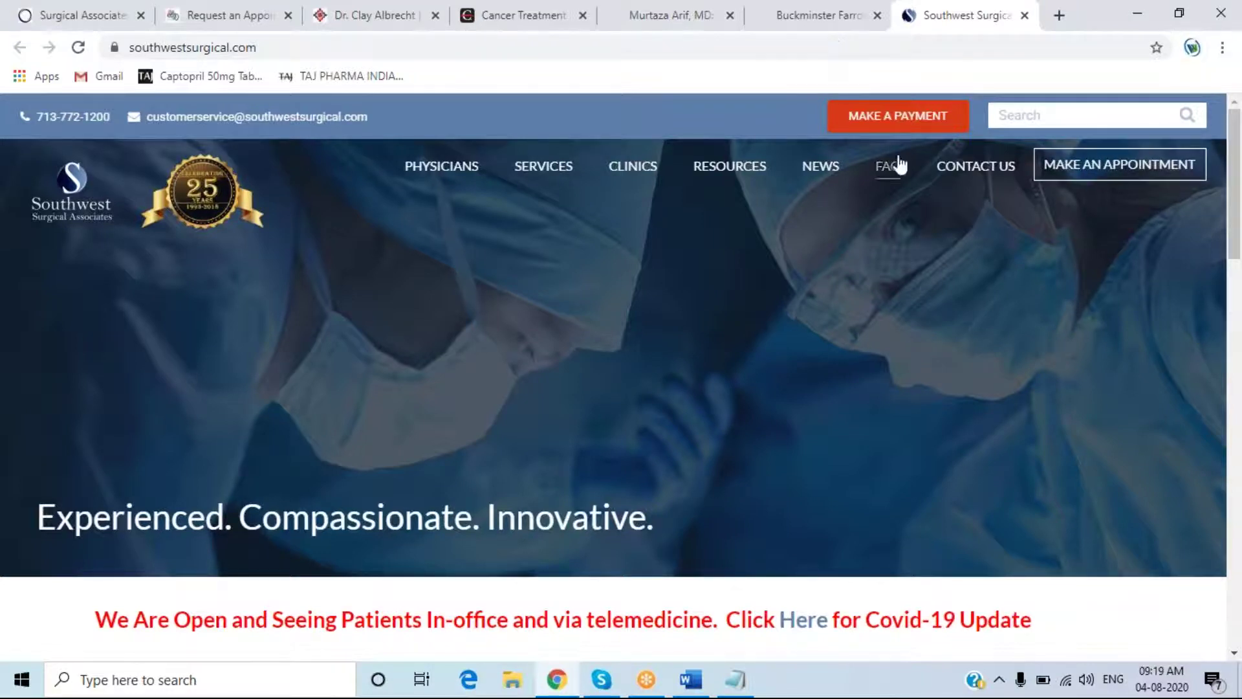
# - Open the Southwest Surgical Associates Make a Payment page in Phreesia and scroll through its empty form
pyautogui.click(895, 122)
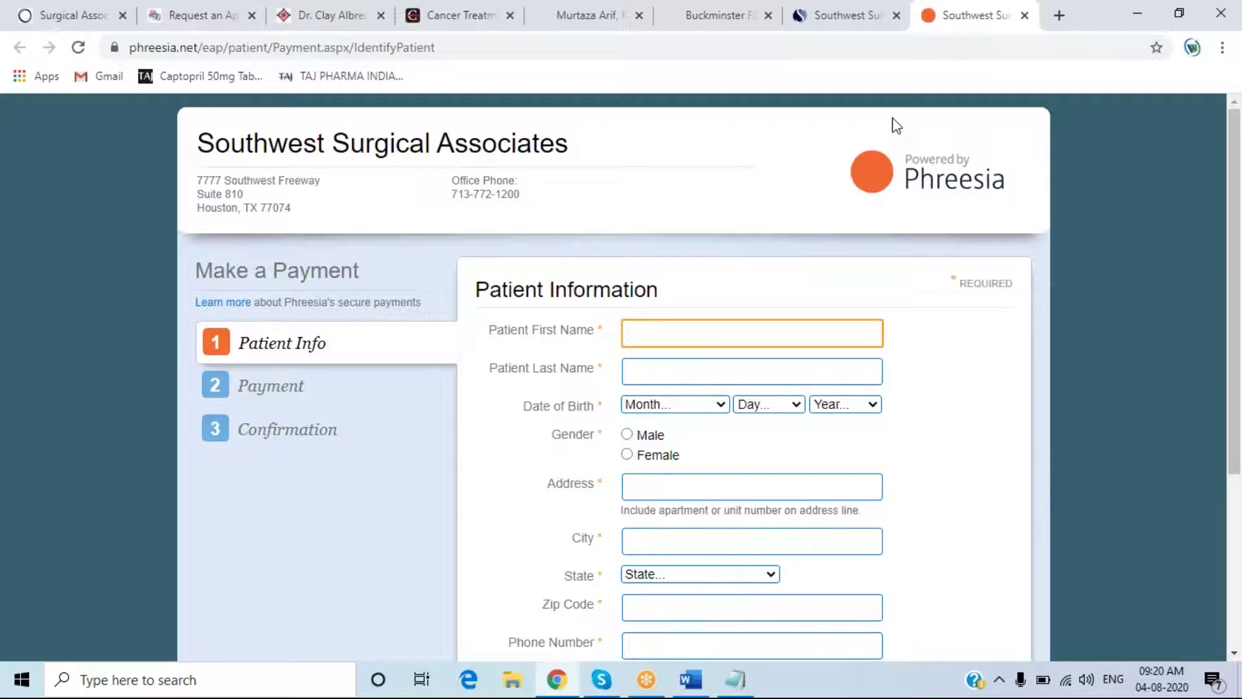
pyautogui.scroll(-4, 860, 194)
pyautogui.scroll(3, 802, 278)
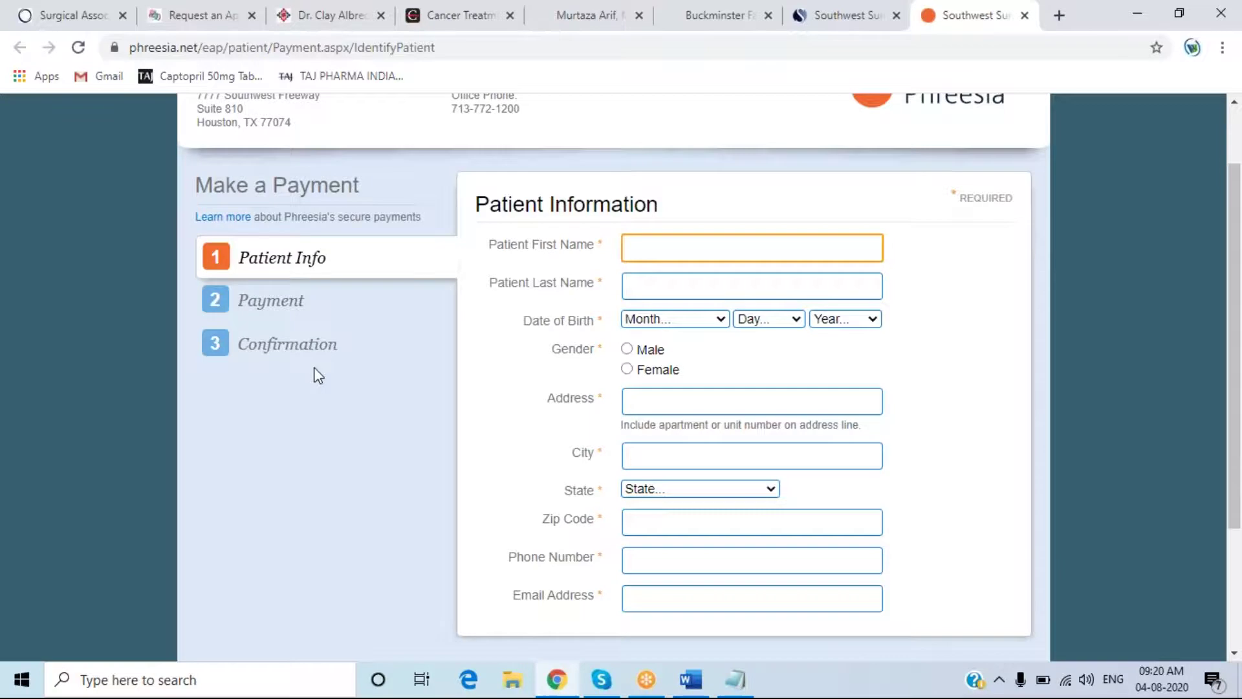
pyautogui.scroll(-2, 313, 367)
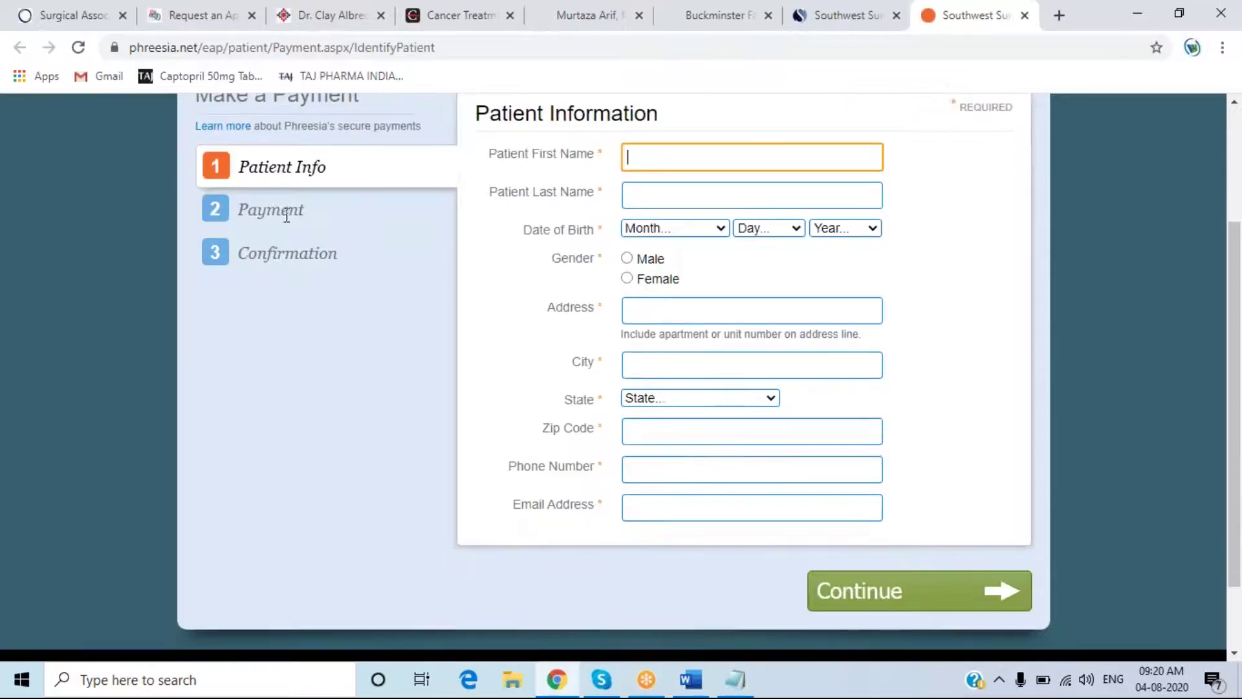
pyautogui.moveTo(304, 214); pyautogui.dragTo(356, 271)
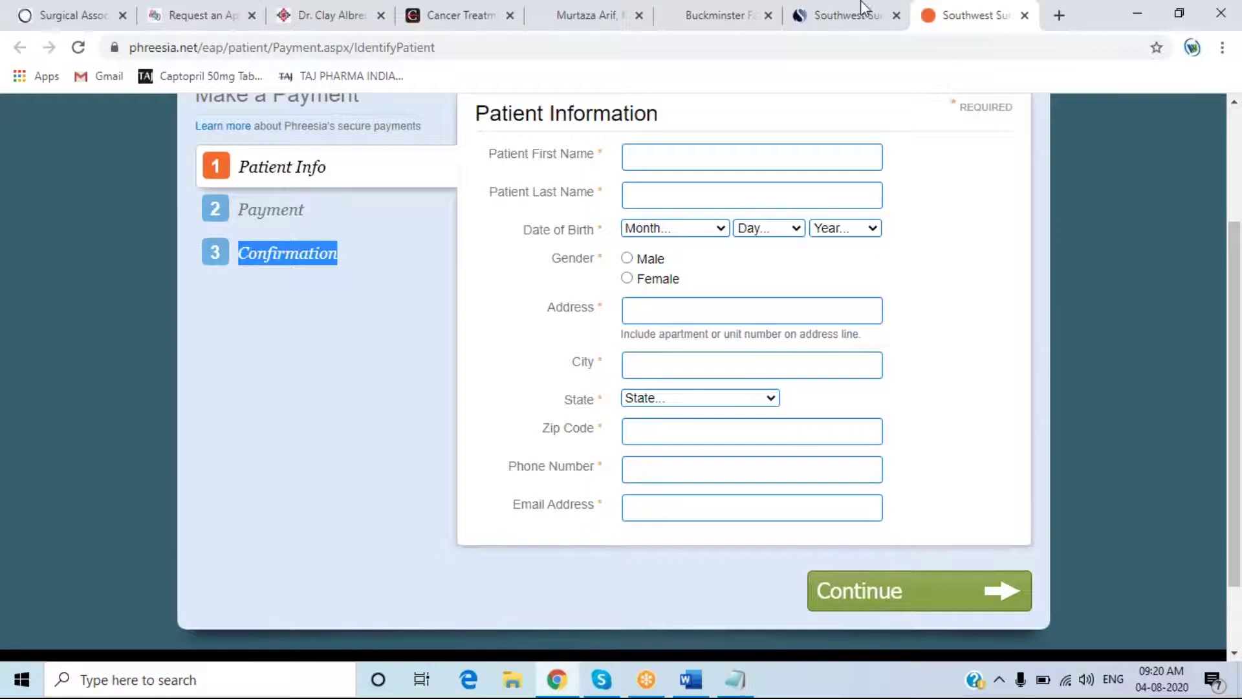
# - Enter the patient's first and last name in the Patient Information form
pyautogui.click(691, 161)
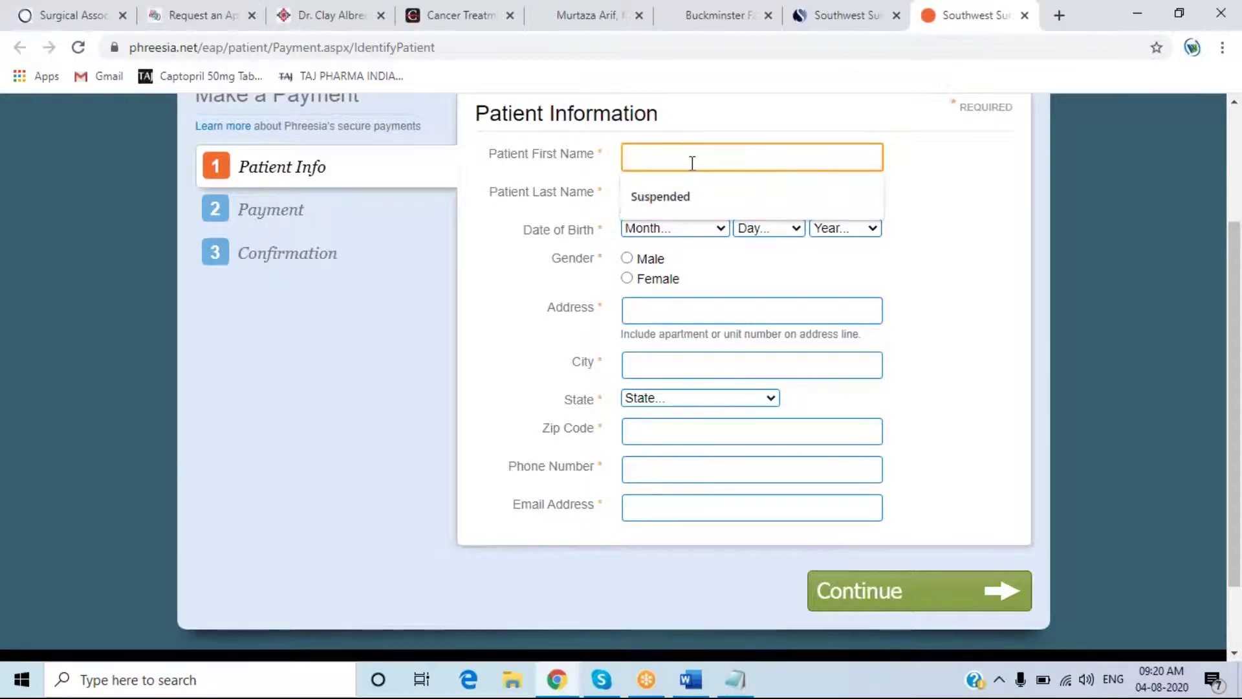
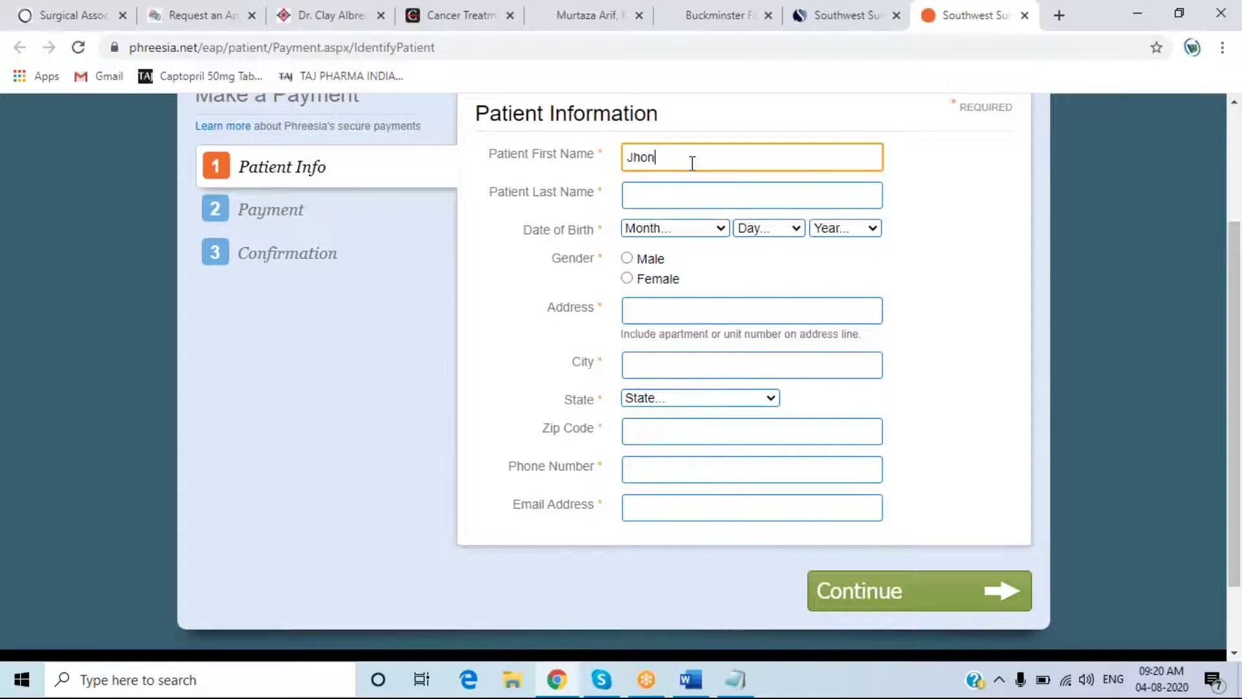
pyautogui.click(679, 188)
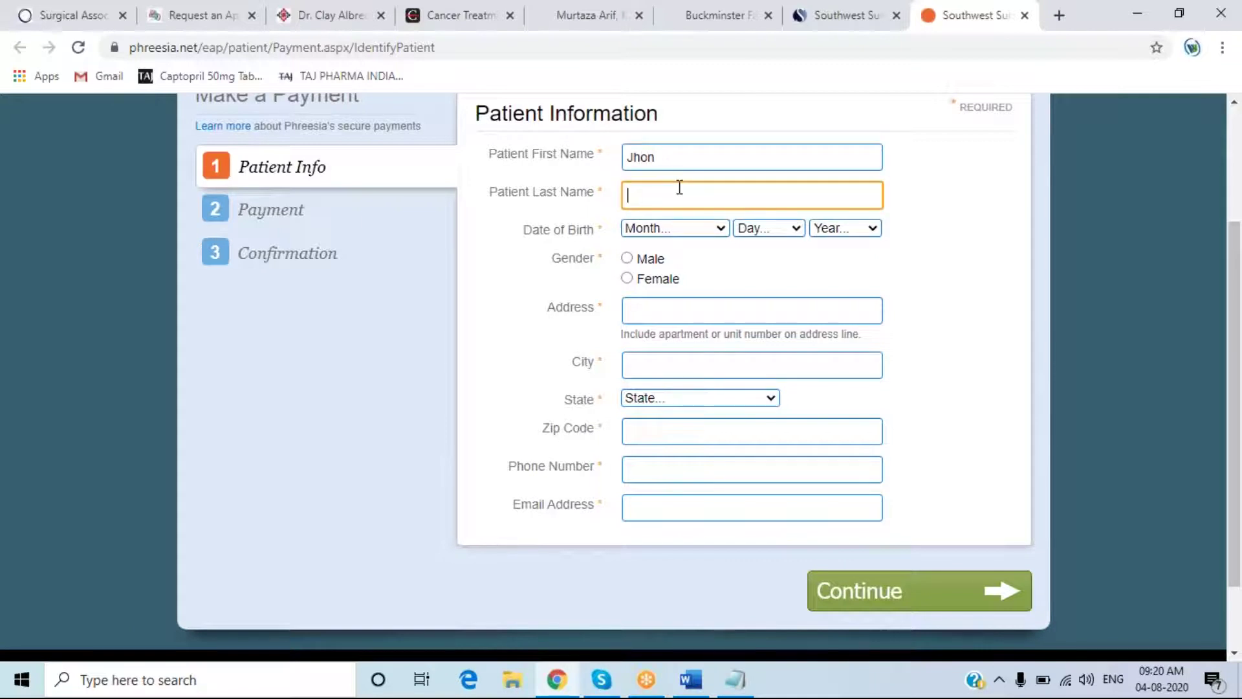
pyautogui.click(685, 232)
pyautogui.click(711, 261)
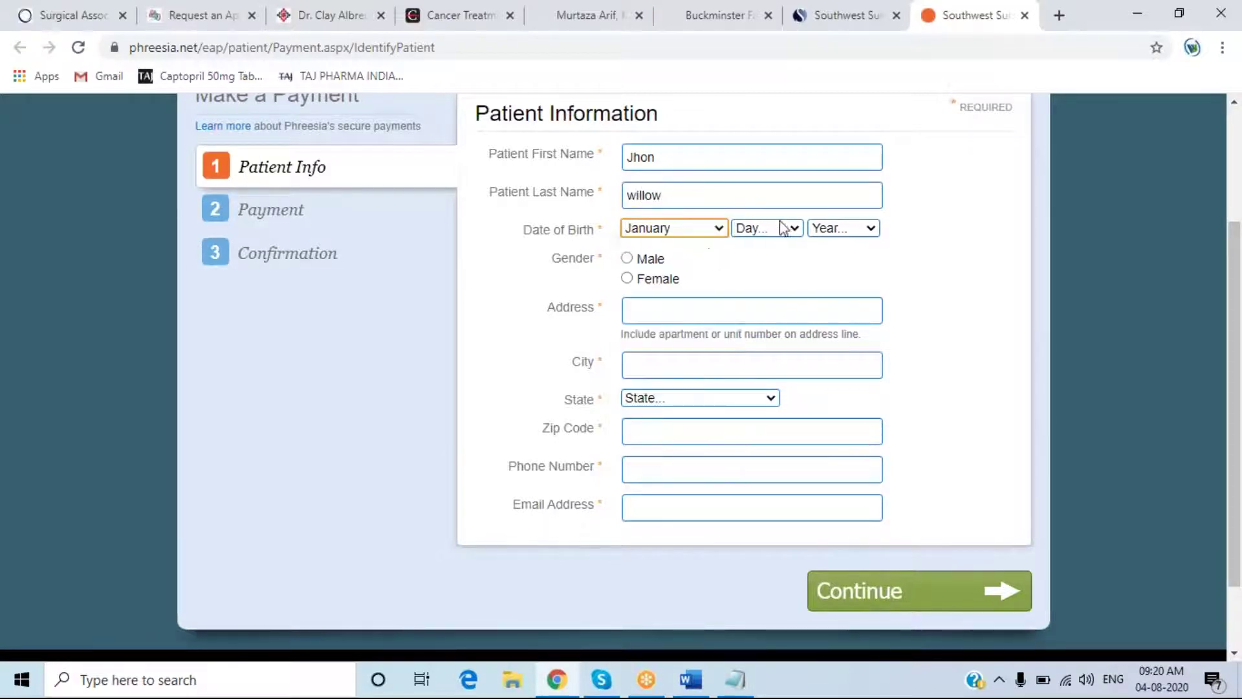
pyautogui.click(782, 228)
pyautogui.click(760, 504)
pyautogui.click(872, 230)
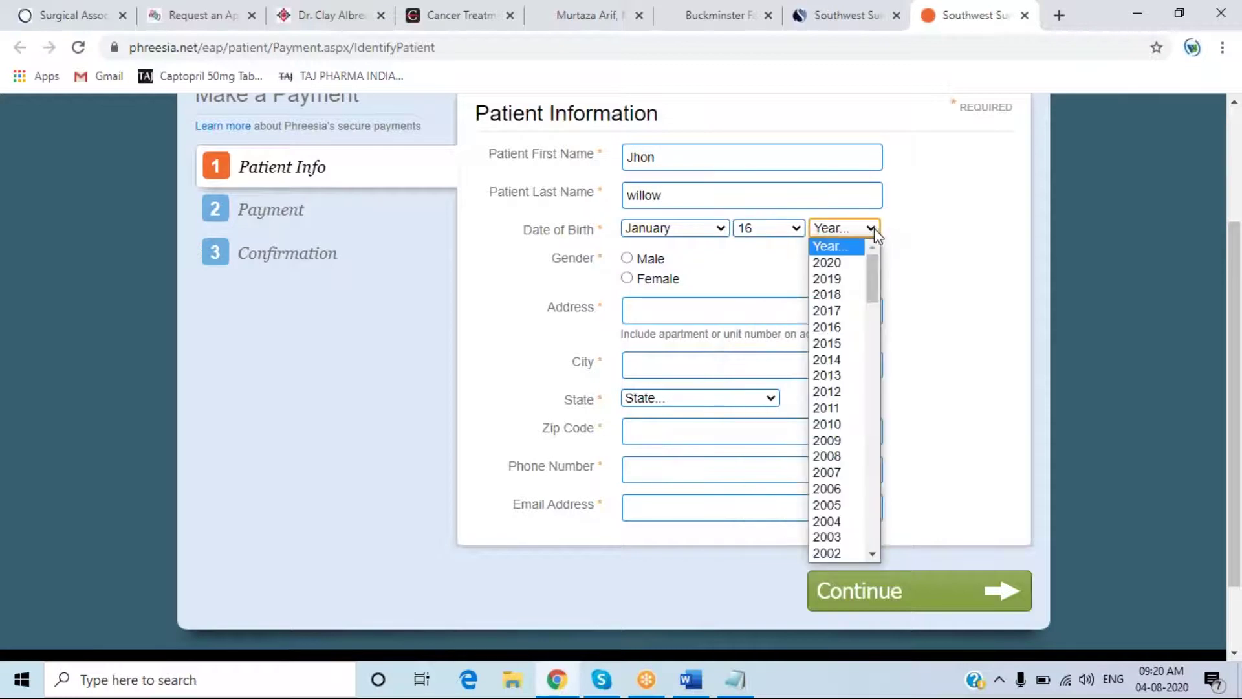
pyautogui.scroll(-10, 859, 386)
pyautogui.scroll(6, 859, 385)
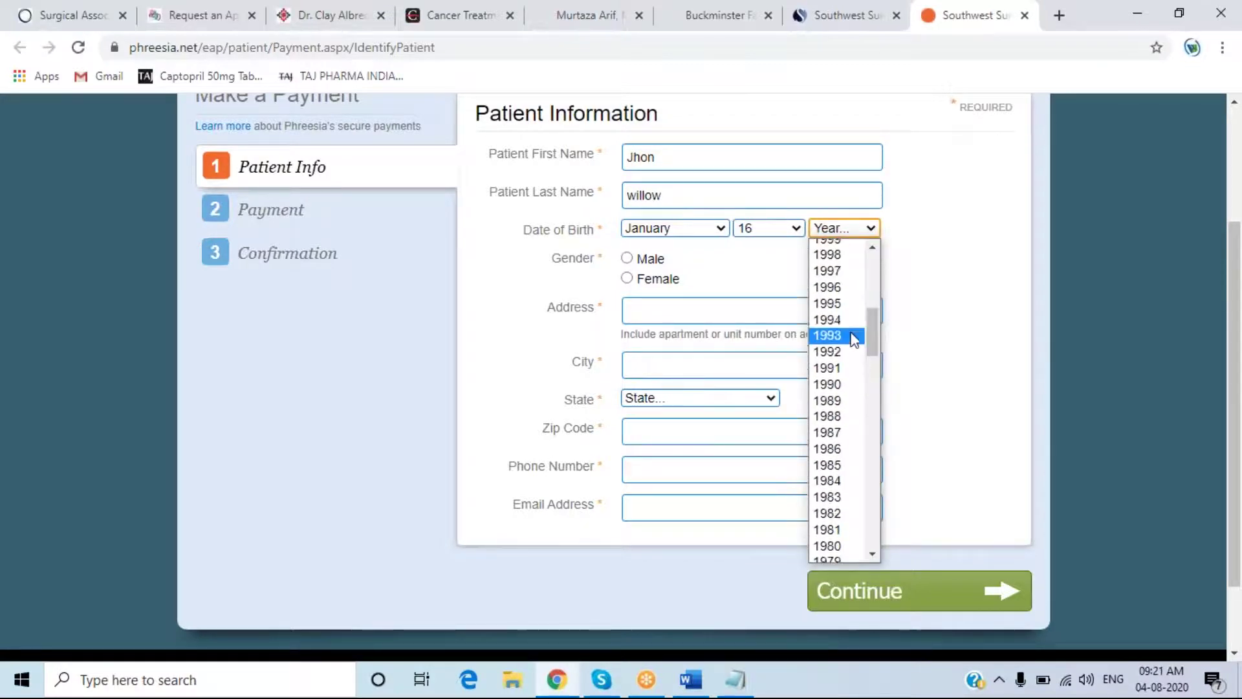
pyautogui.click(853, 401)
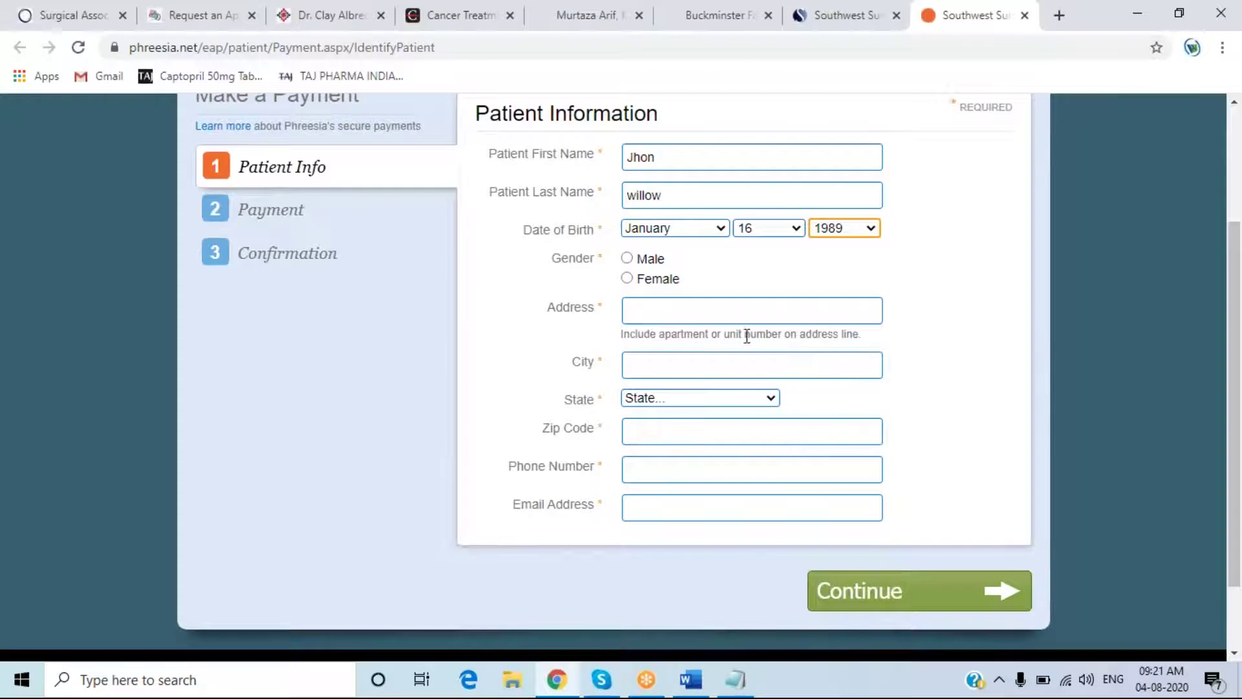
pyautogui.click(627, 260)
pyautogui.click(639, 309)
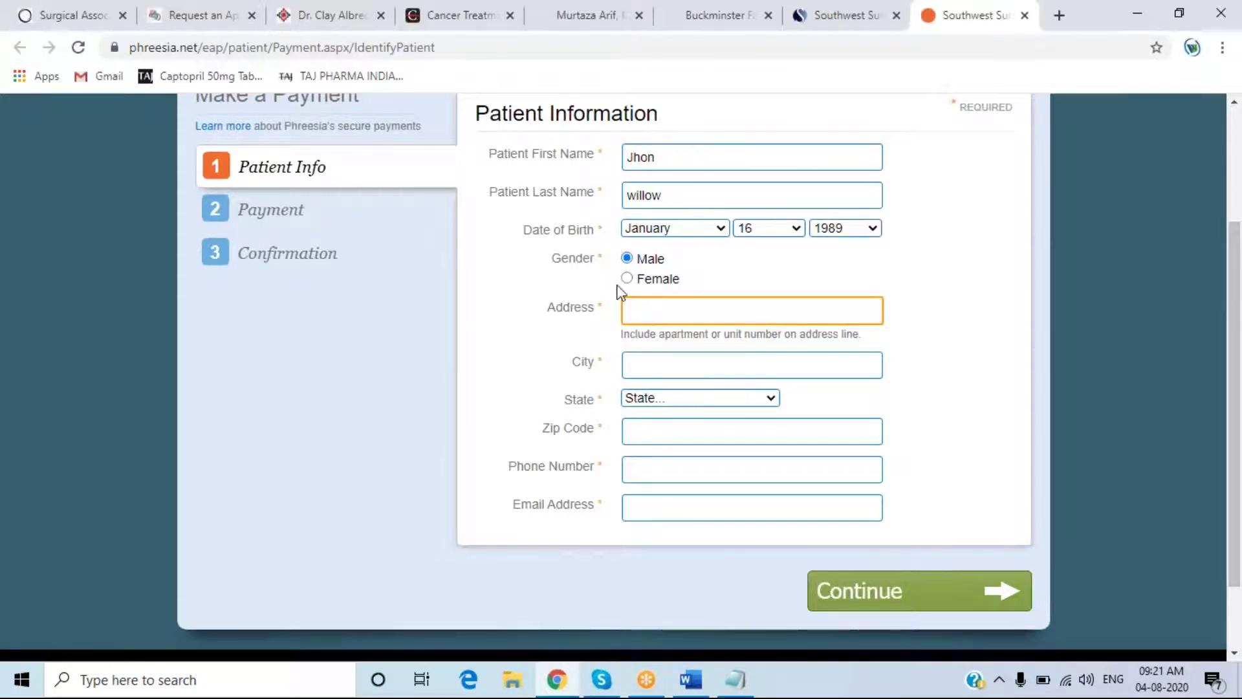
pyautogui.click(620, 291)
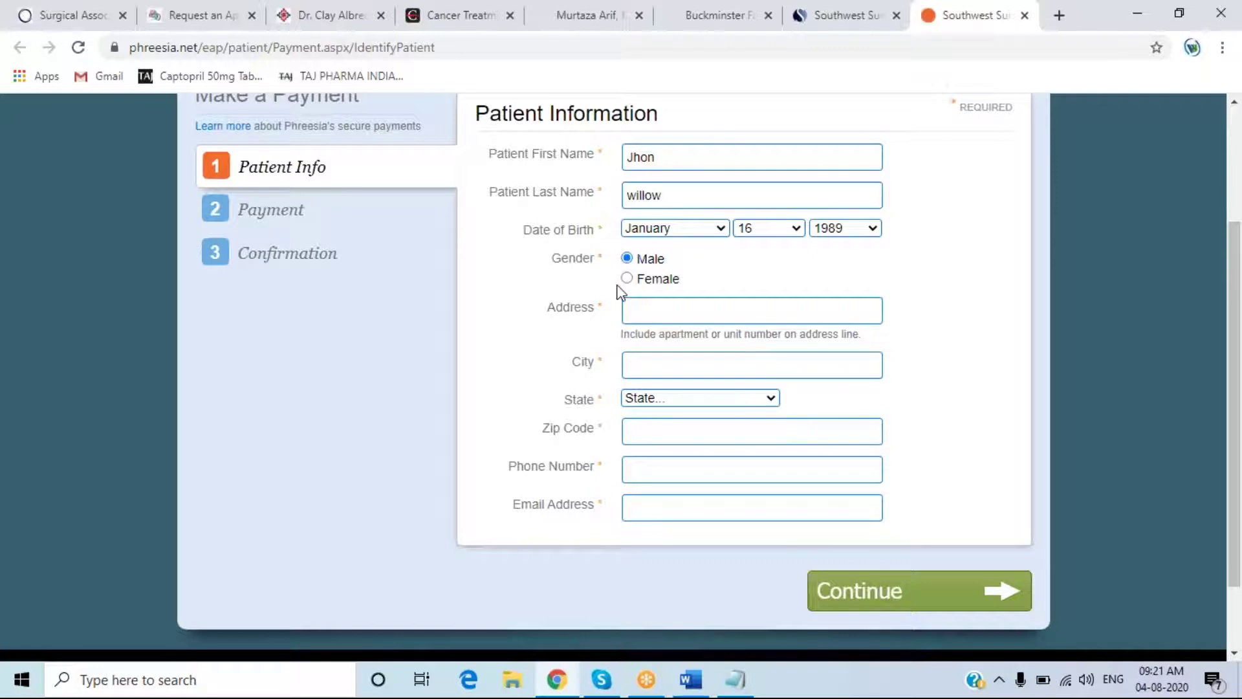
pyautogui.click(641, 311)
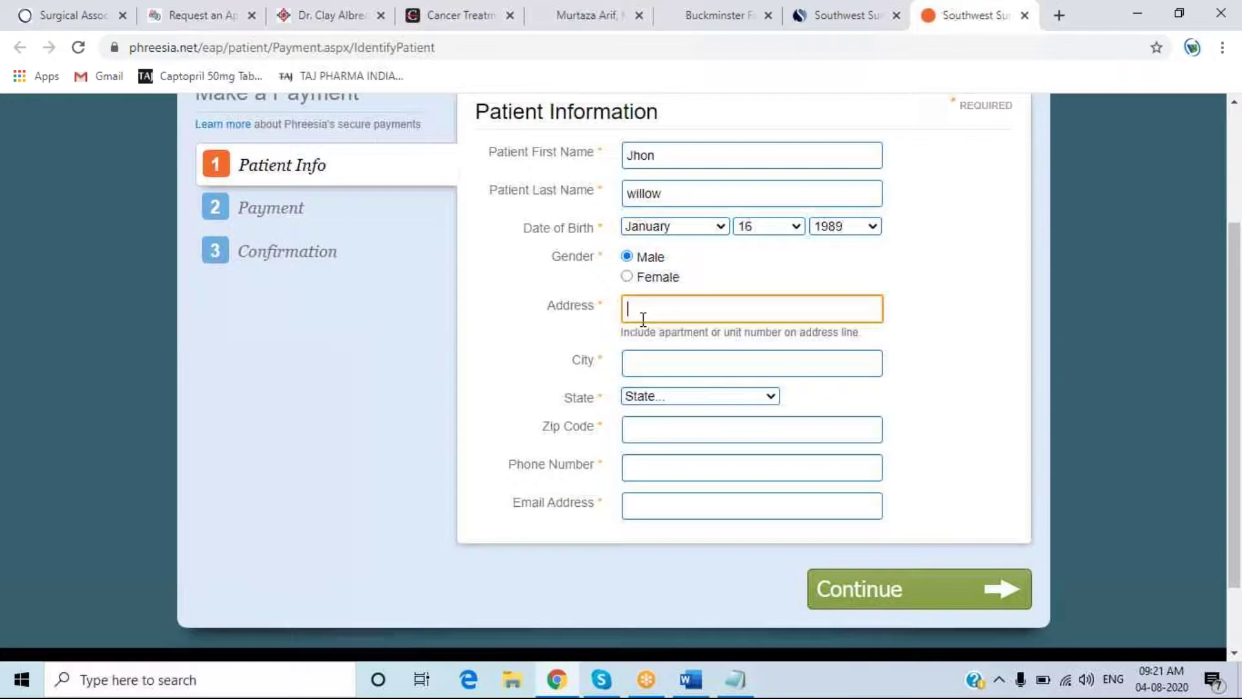
# - Enter the street number in the Address field, fixing typos, then switch to the appointment request tab
pyautogui.scroll(-1, 643, 319)
pyautogui.write('texa')
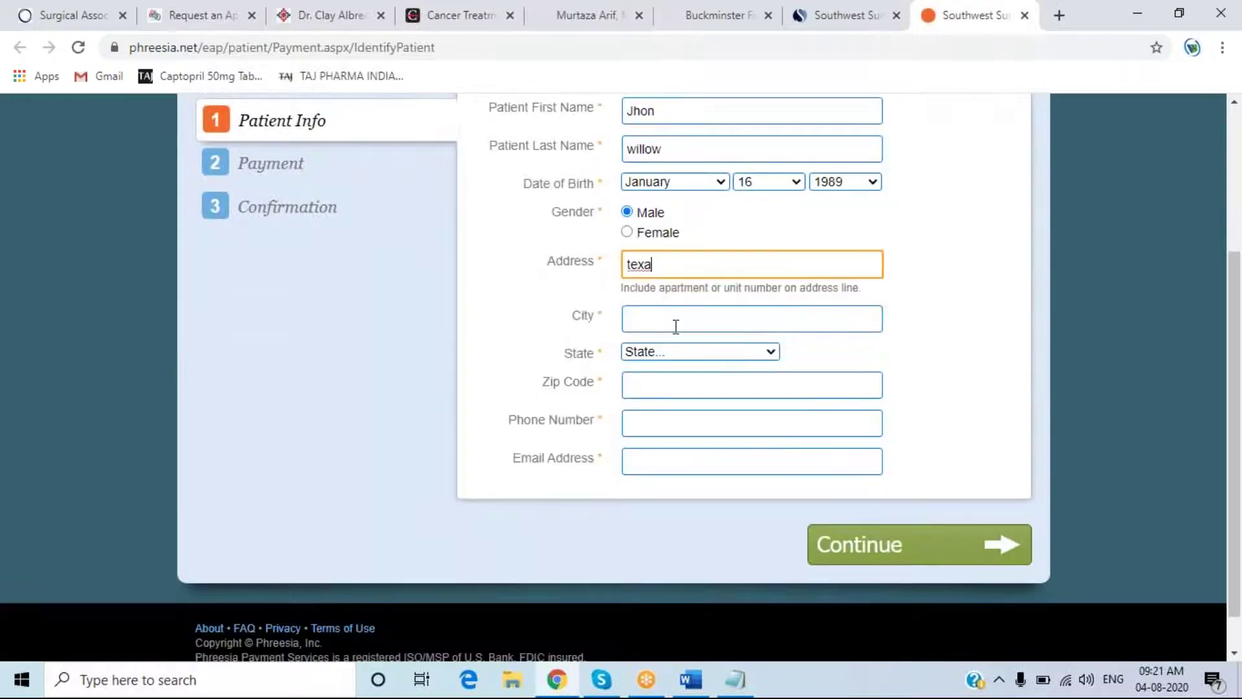
pyautogui.moveTo(679, 264); pyautogui.dragTo(502, 277)
pyautogui.press('BackSpace')
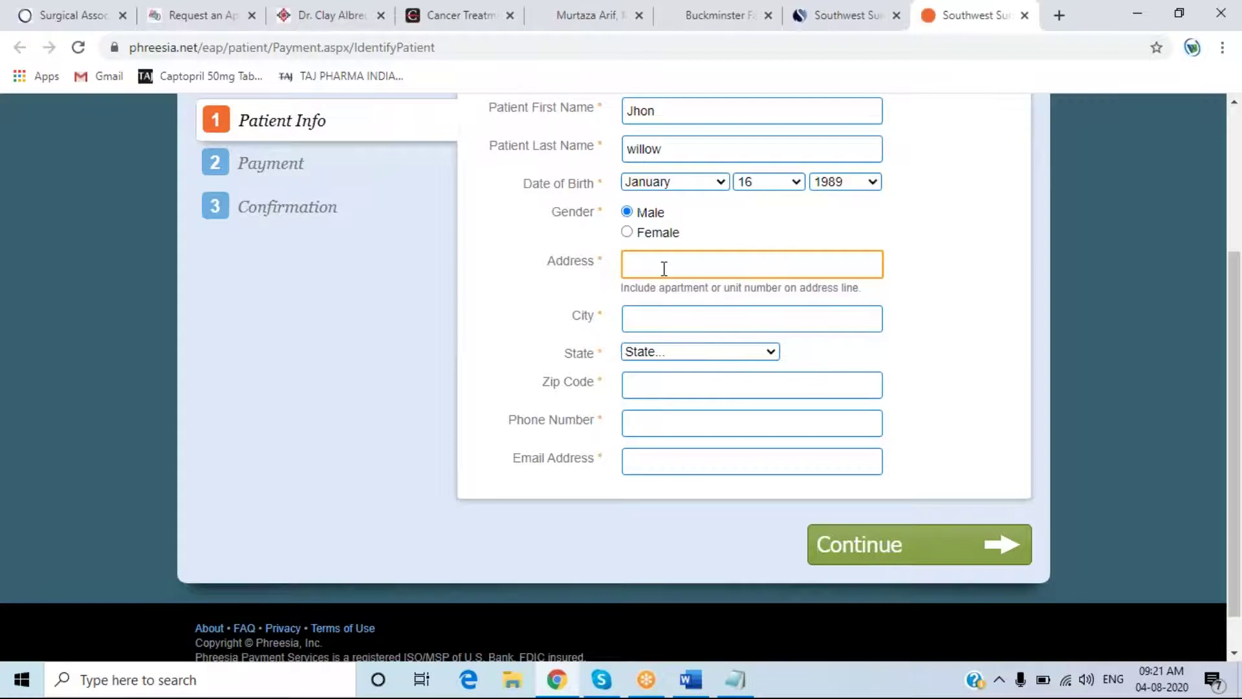
pyautogui.write('120')
pyautogui.write('1')
pyautogui.press('BackSpace')
pyautogui.write('4')
pyautogui.click(215, 14)
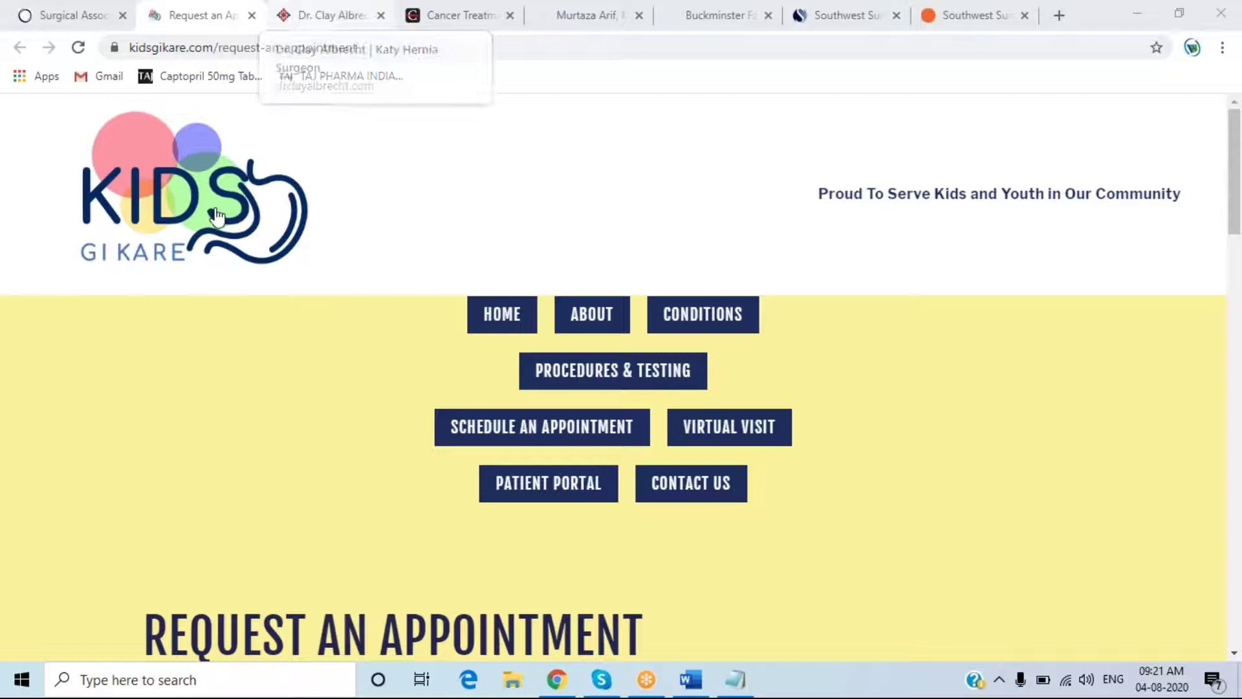
# - Open the Google homepage in a new browser tab
pyautogui.click(564, 195)
pyautogui.hotkey('ctrl', 't')
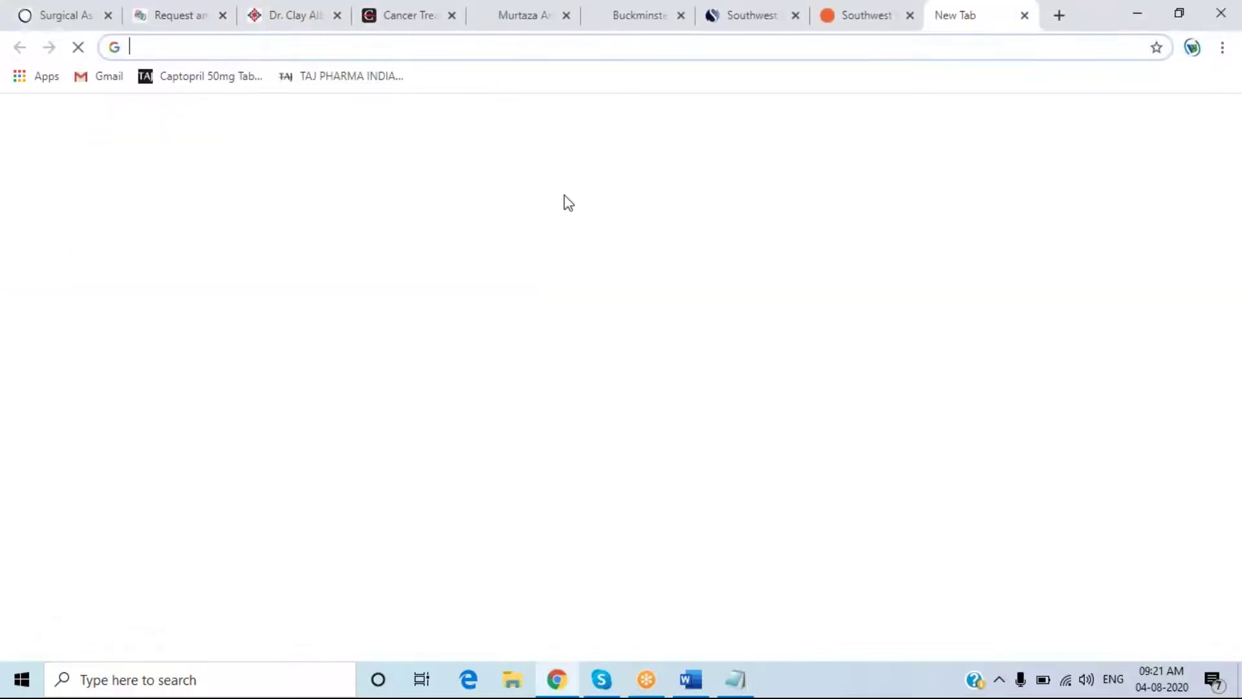
pyautogui.write('goo4')
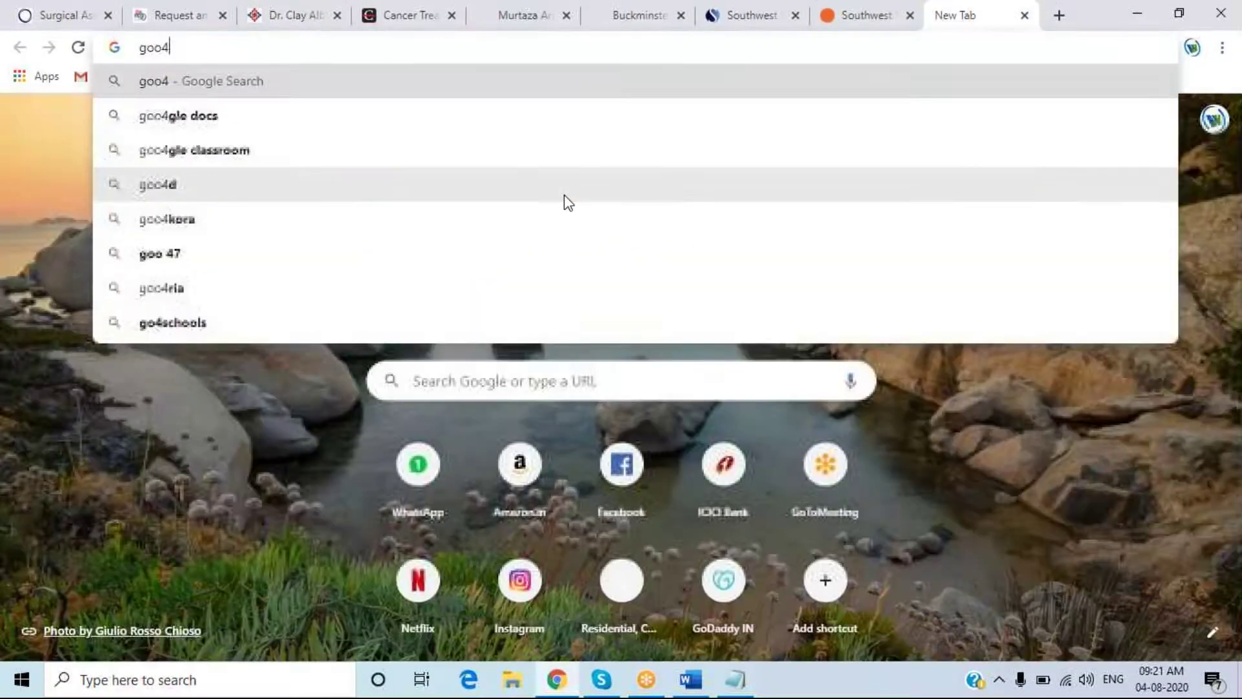
pyautogui.press('BackSpace')
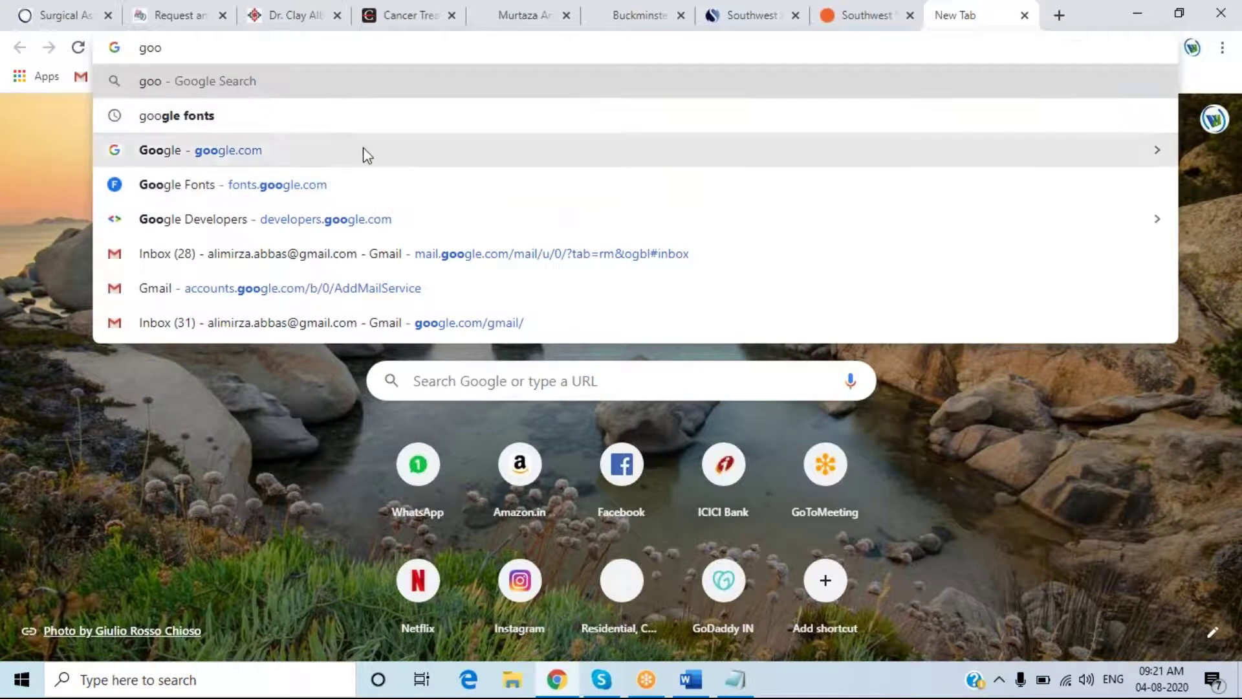
pyautogui.click(363, 150)
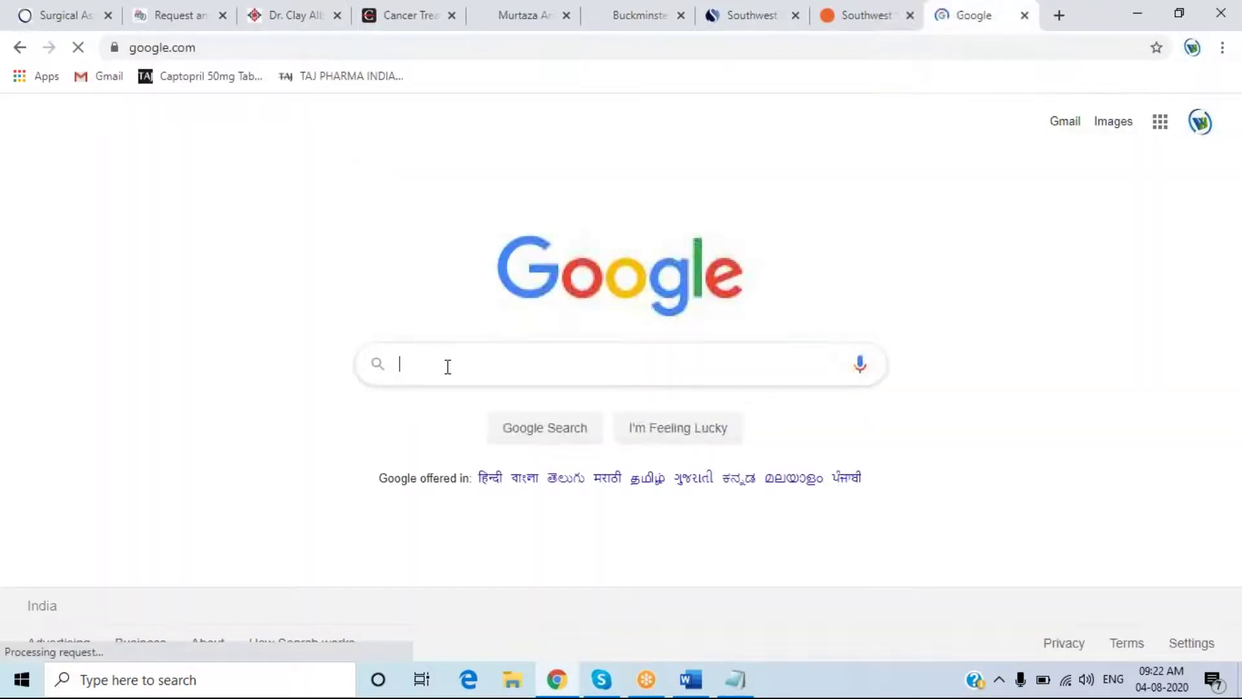
# - Search Google for 'naba dental', correcting the misspelled search term
pyautogui.click(448, 366)
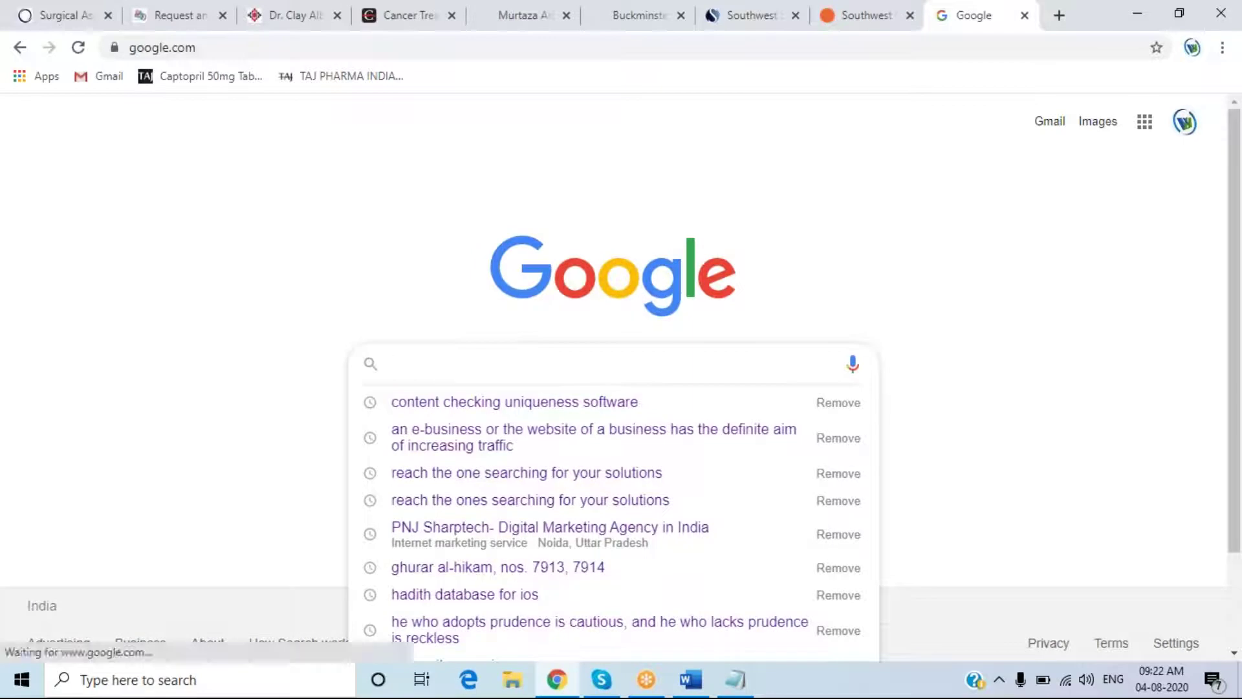
pyautogui.write('naba deb')
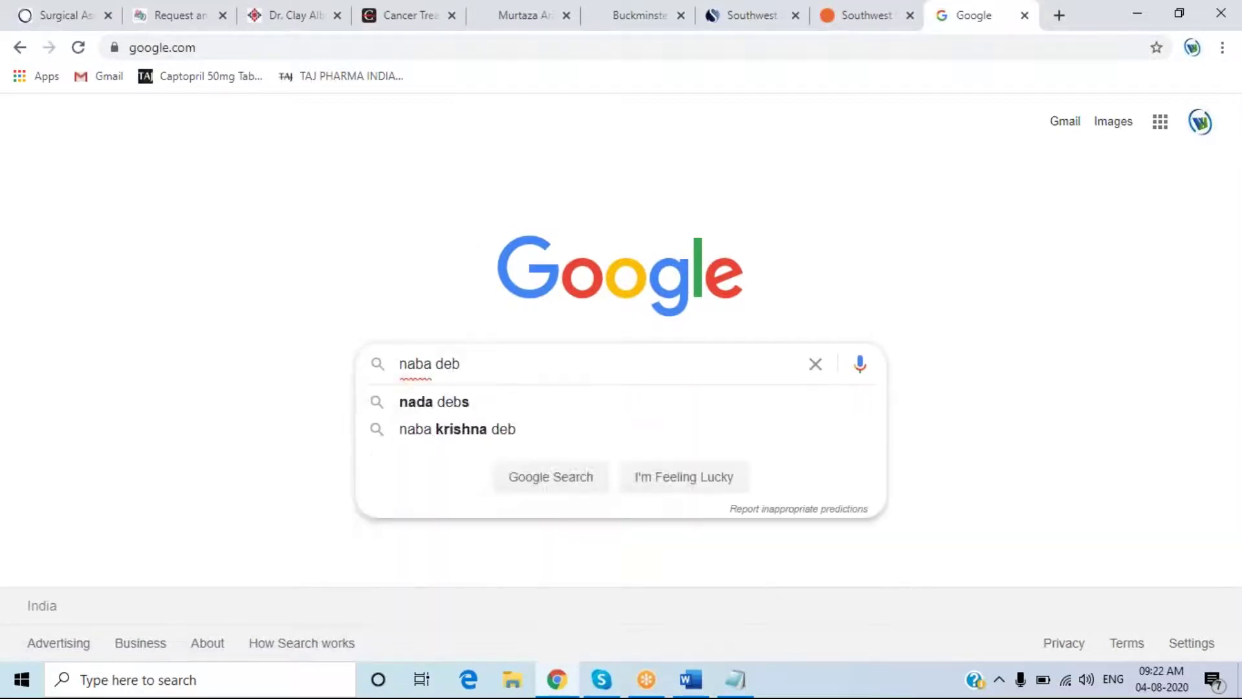
pyautogui.press('BackSpace')
pyautogui.write('na')
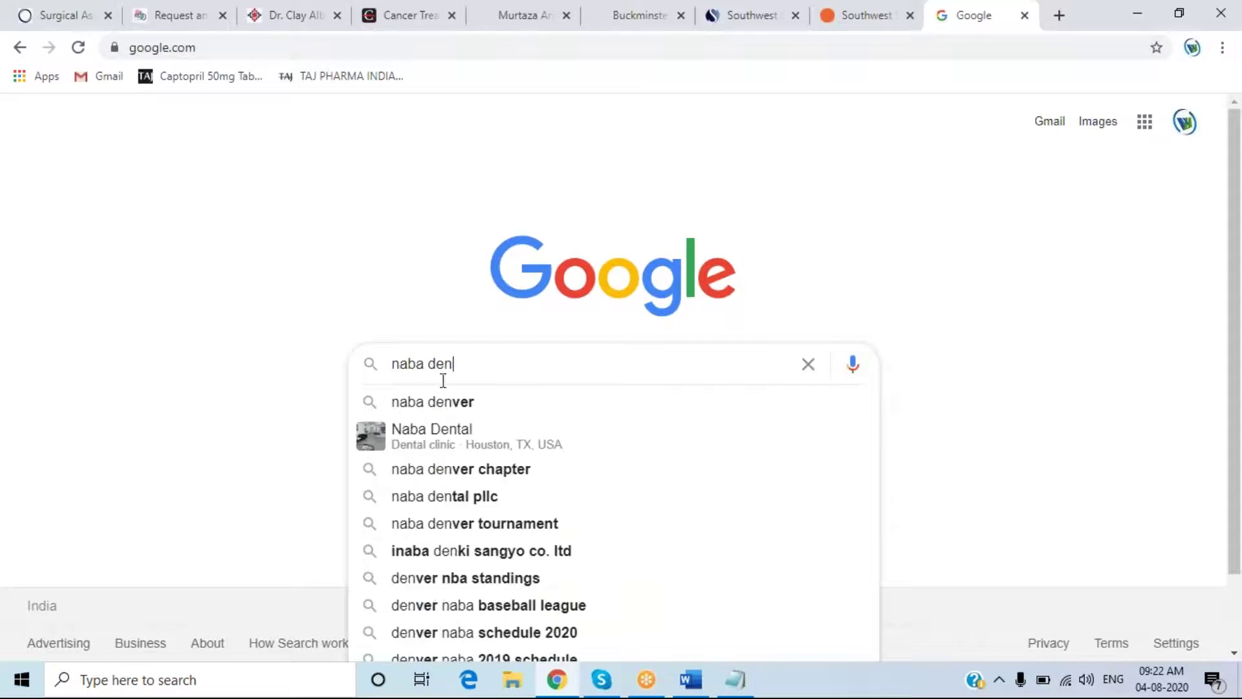
pyautogui.press('BackSpace')
pyautogui.write('tal4')
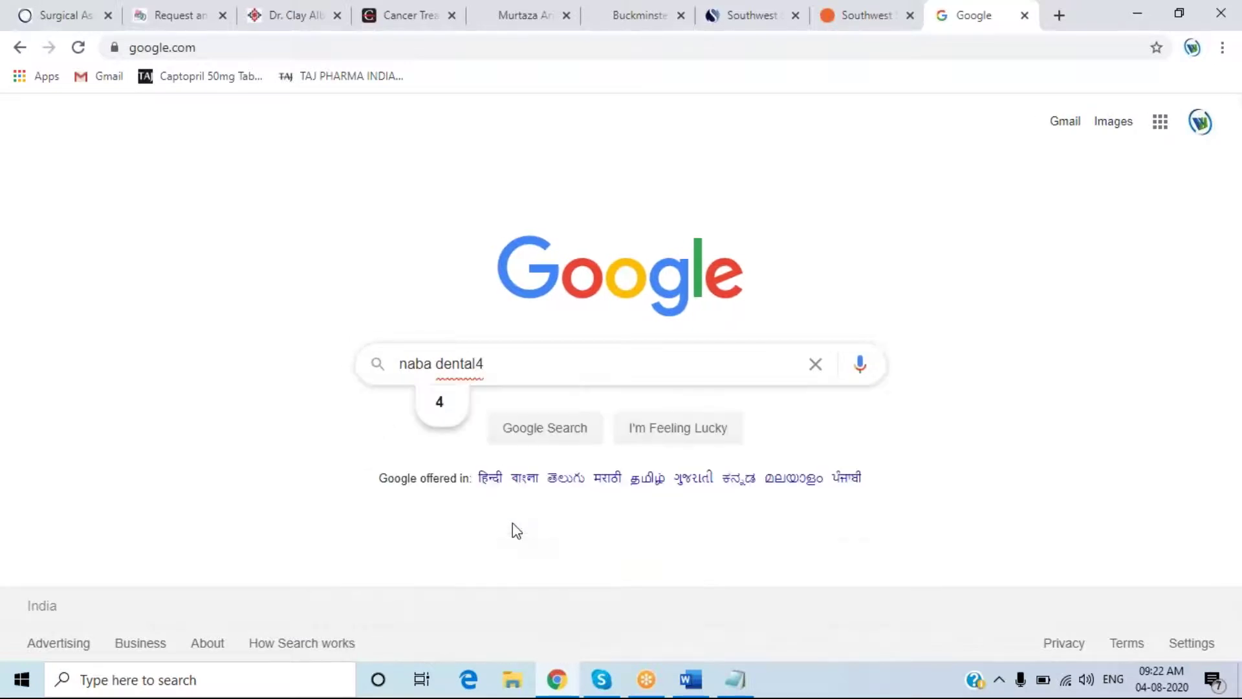
pyautogui.press('BackSpace')
pyautogui.press('Return')
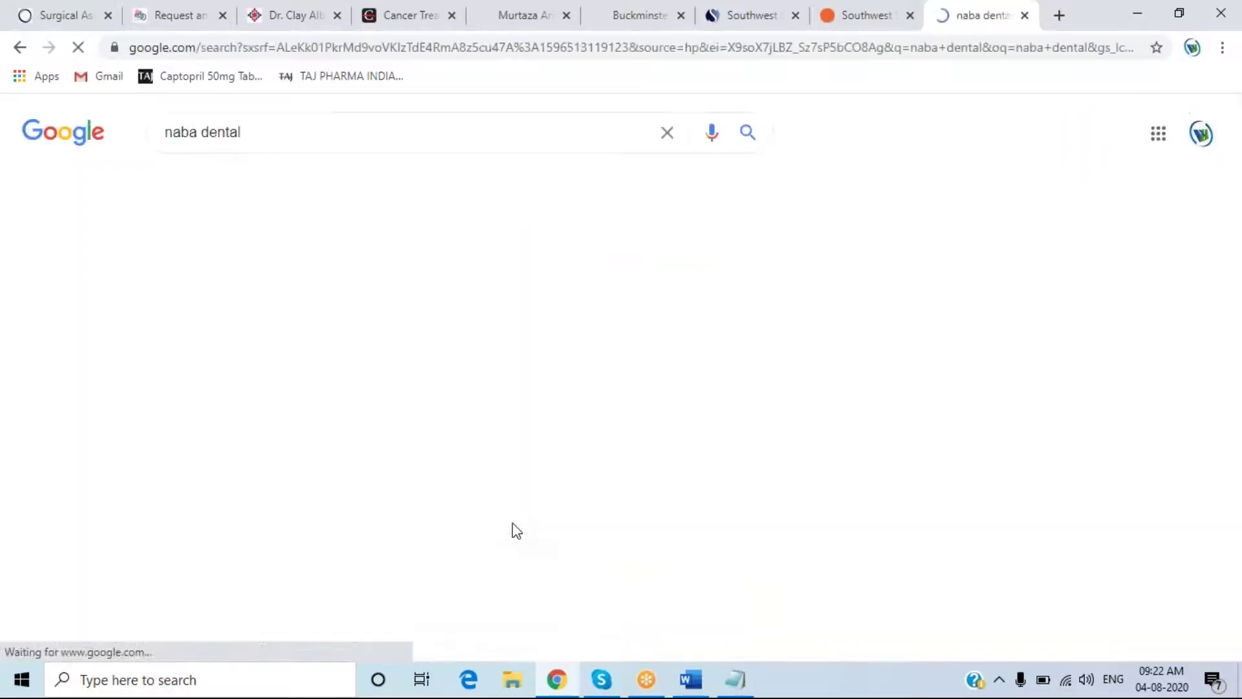
# - Select and copy the clinic's street address from the results, then cycle back through the open tabs
pyautogui.scroll(-1, 1174, 532)
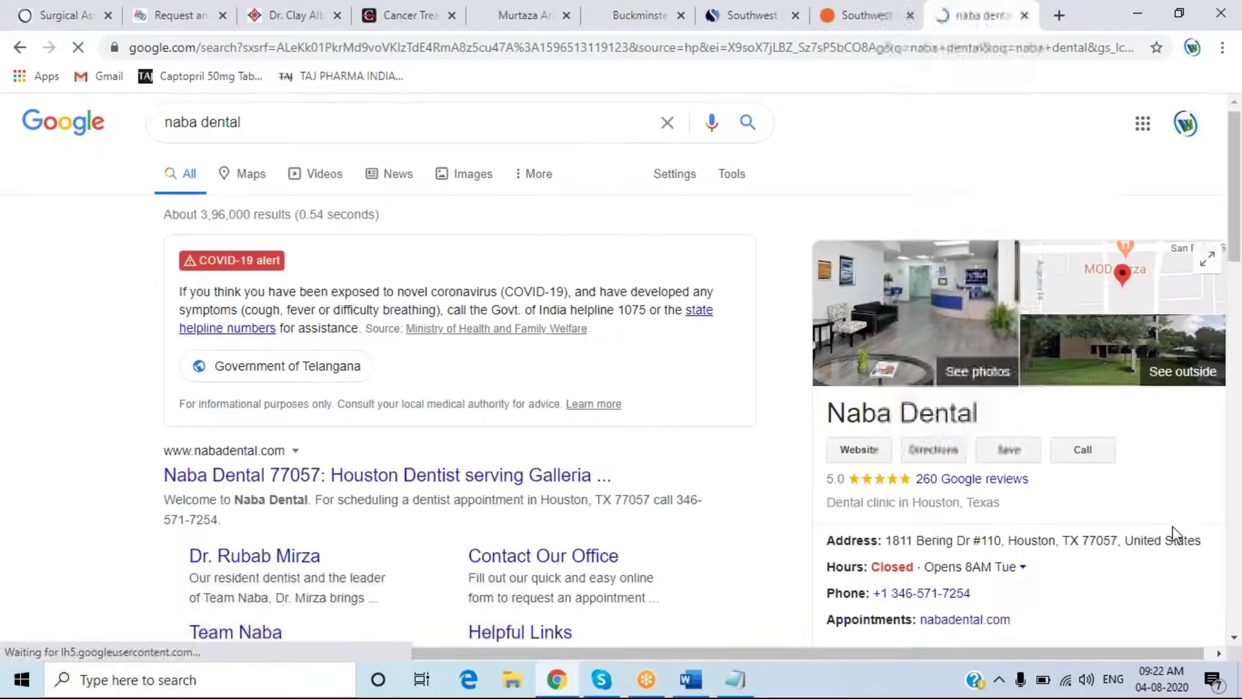
pyautogui.scroll(-1, 1172, 532)
pyautogui.moveTo(886, 459); pyautogui.dragTo(1002, 461)
pyautogui.hotkey('ctrl', 'c')
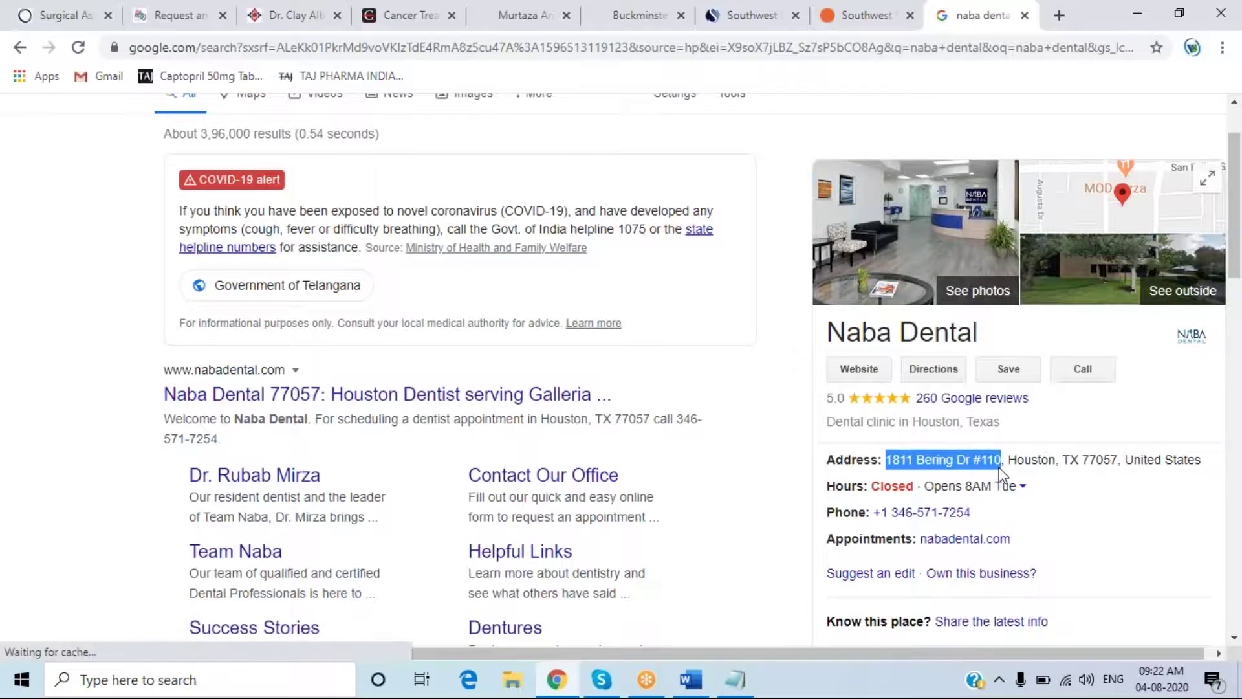
pyautogui.click(57, 16)
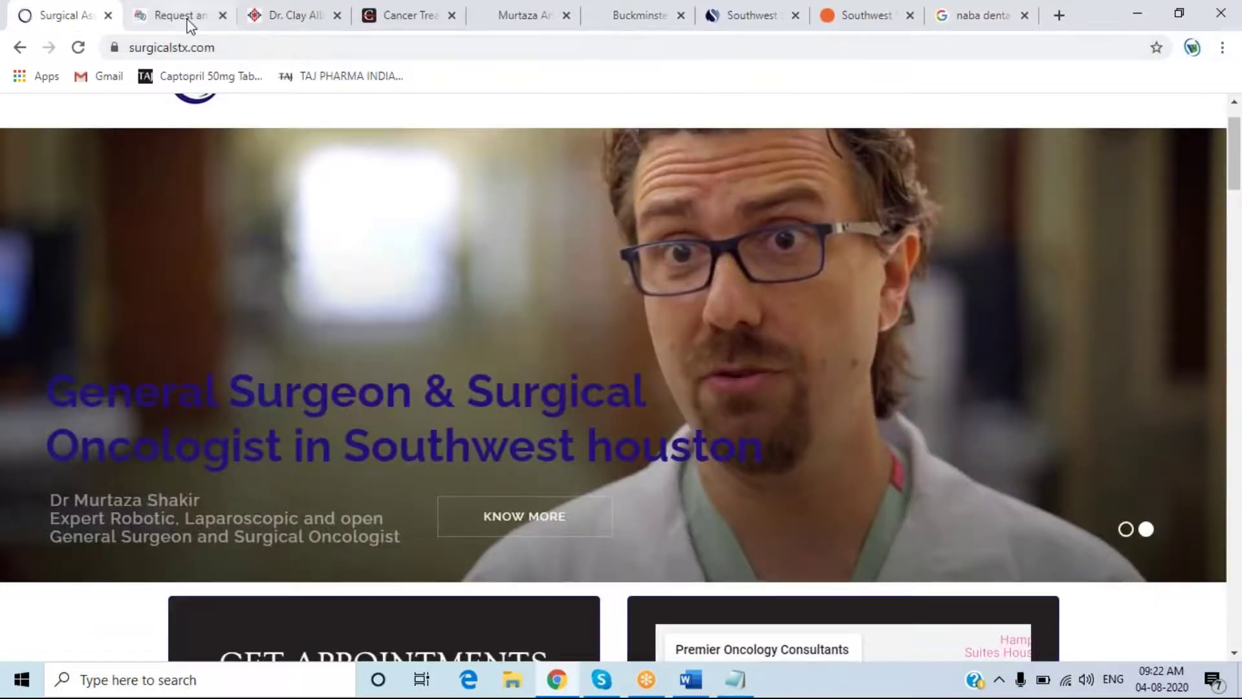
pyautogui.click(183, 16)
pyautogui.click(300, 18)
pyautogui.click(168, 15)
pyautogui.scroll(-5, 349, 324)
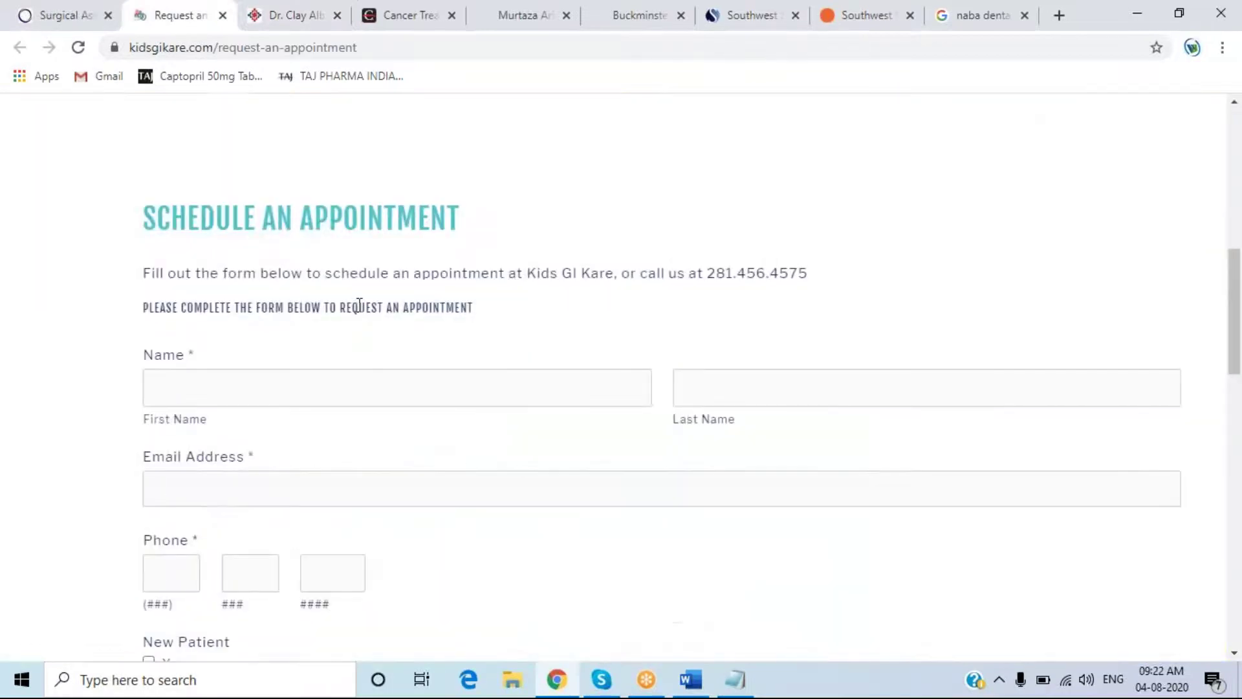
pyautogui.hotkey('ctrl', 'Tab')
pyautogui.hotkey('ctrl', 'Tab')
# - Replace the Address value with the copied clinic street address, then trim its end
pyautogui.hotkey('ctrl', 'Tab')
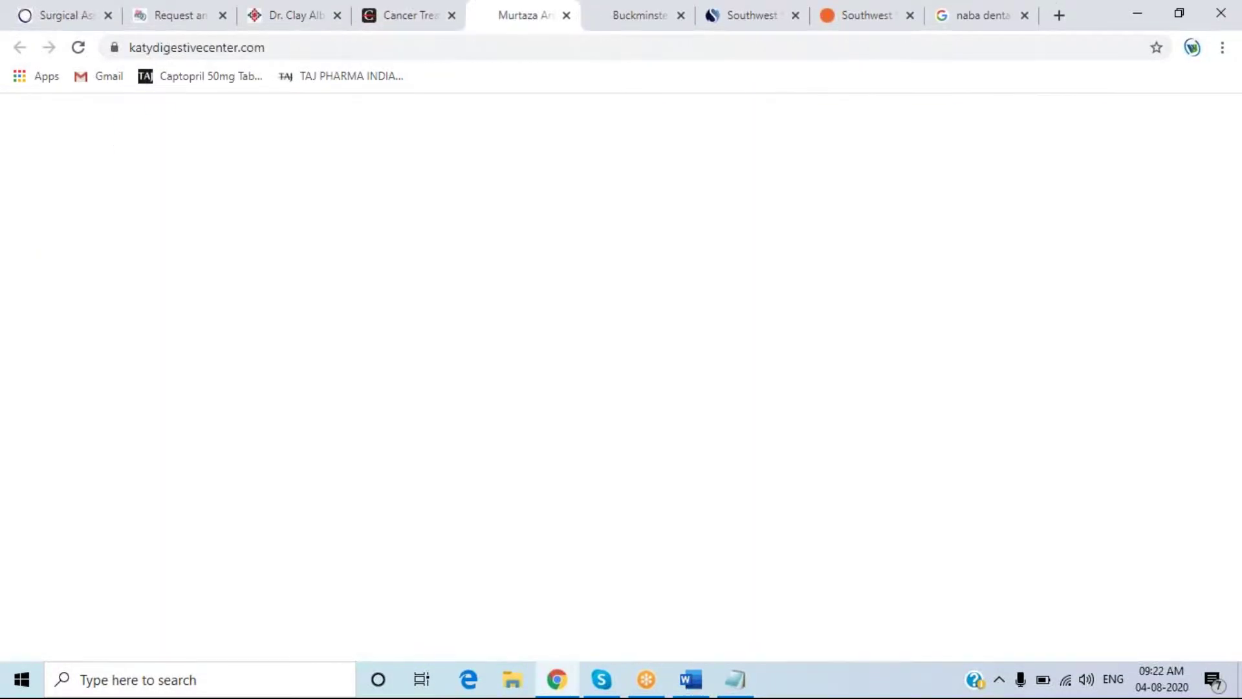
pyautogui.hotkey('ctrl', 'Tab')
pyautogui.hotkey('ctrl', 'Tab')
pyautogui.hotkey('ctrl', 'Tab')
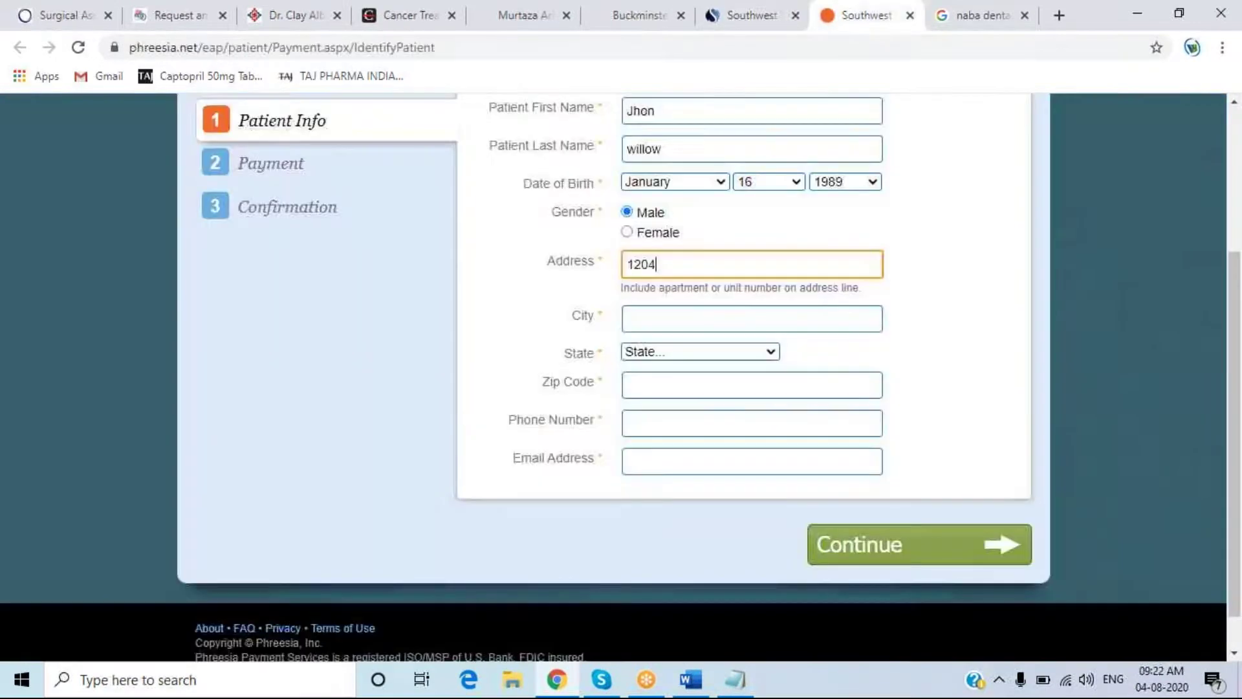
pyautogui.hotkey('ctrl', 'a')
pyautogui.hotkey('ctrl', 'v')
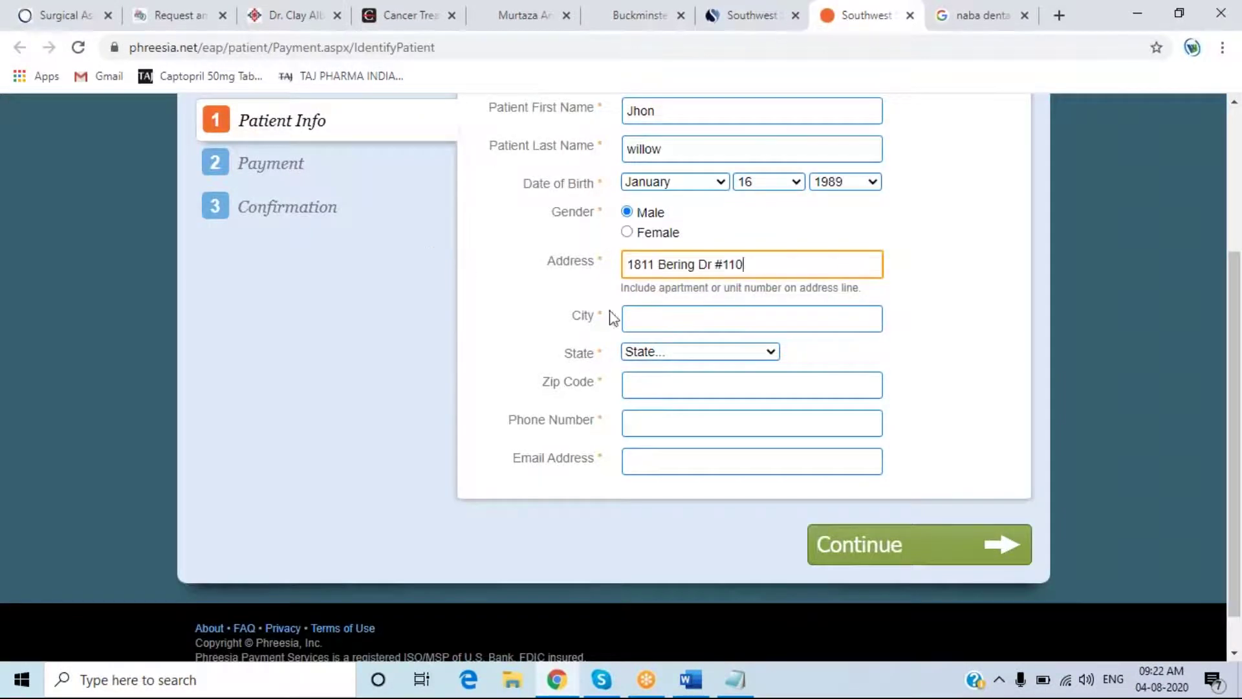
pyautogui.click(686, 322)
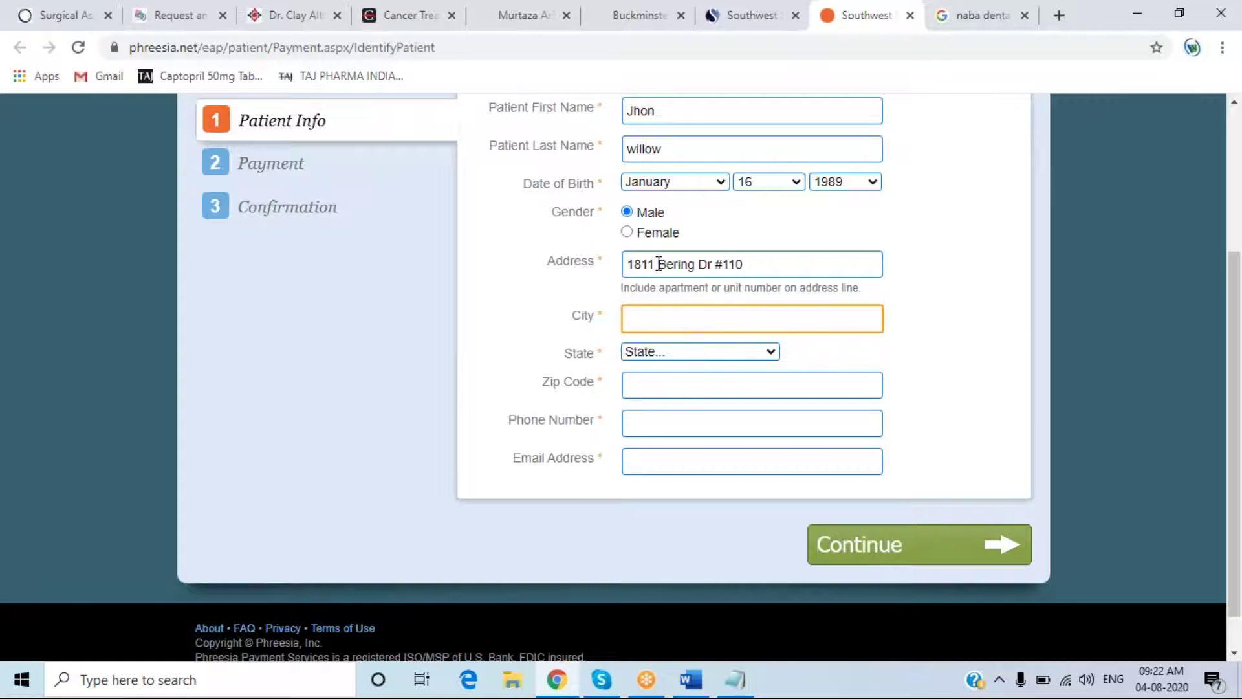
pyautogui.click(699, 264)
pyautogui.moveTo(699, 264); pyautogui.dragTo(941, 274)
pyautogui.press('BackSpace')
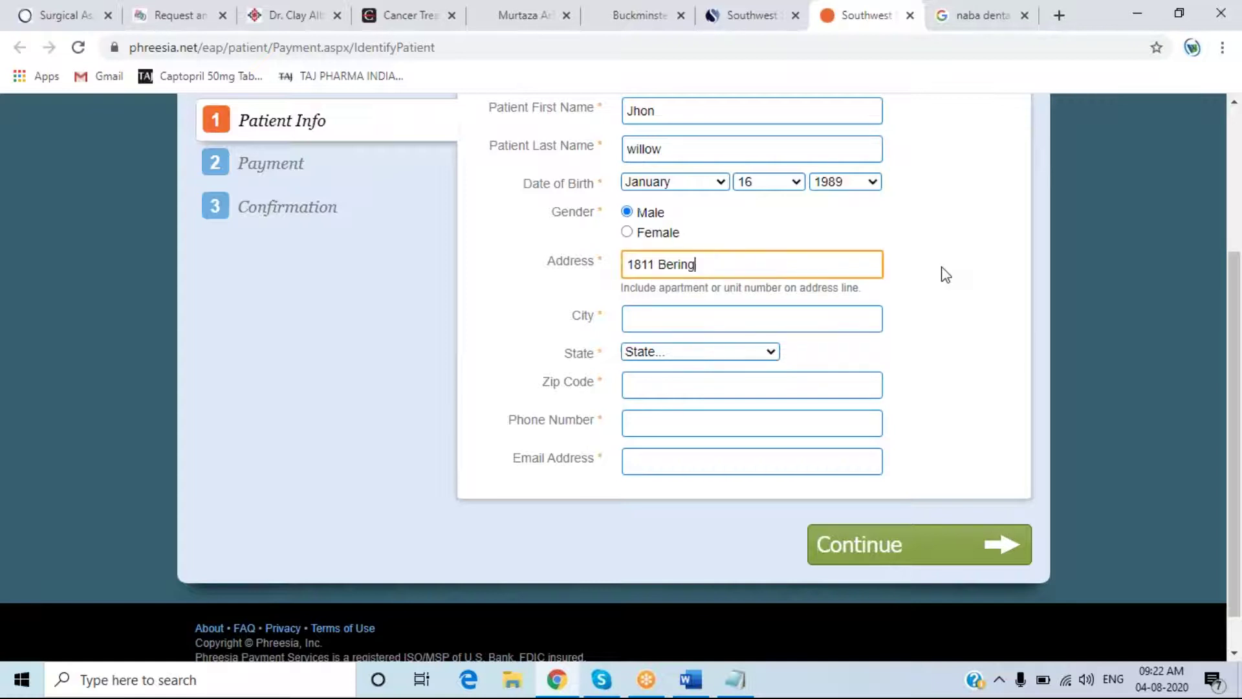
pyautogui.press('BackSpace')
pyautogui.press('BackSpace')
pyautogui.press('BackSpace')
pyautogui.press('BackSpace')
pyautogui.press('BackSpace')
pyautogui.press('BackSpace')
pyautogui.press('BackSpace')
pyautogui.press('BackSpace')
pyautogui.press('BackSpace')
pyautogui.press('BackSpace')
pyautogui.press('BackSpace')
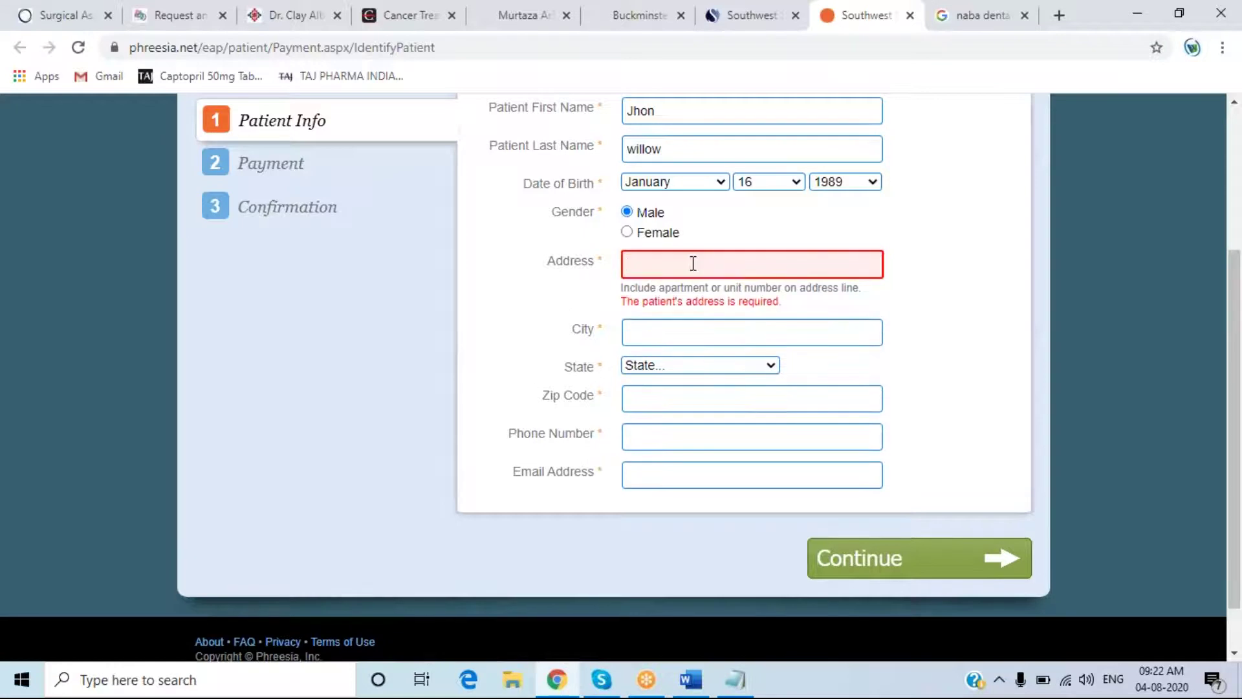
# - Re-paste the clinic street address and enter Houston as the city
pyautogui.write('1204')
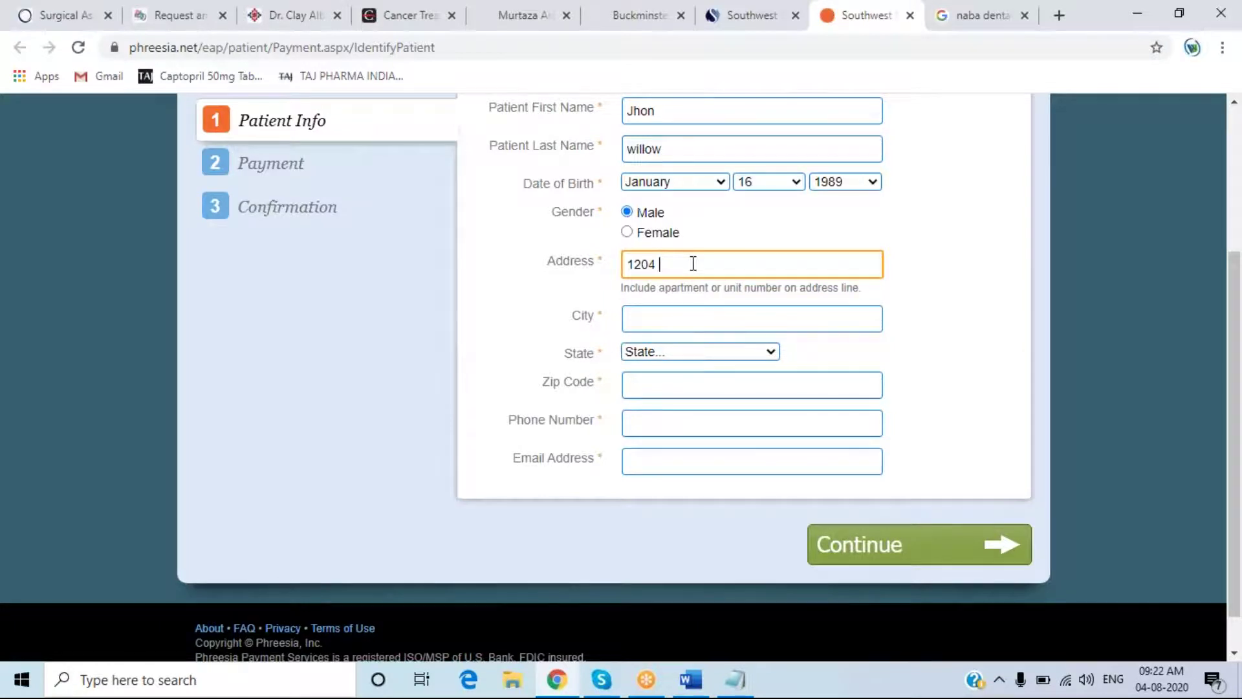
pyautogui.press('BackSpace')
pyautogui.press('BackSpace')
pyautogui.press('BackSpace')
pyautogui.press('BackSpace')
pyautogui.press('BackSpace')
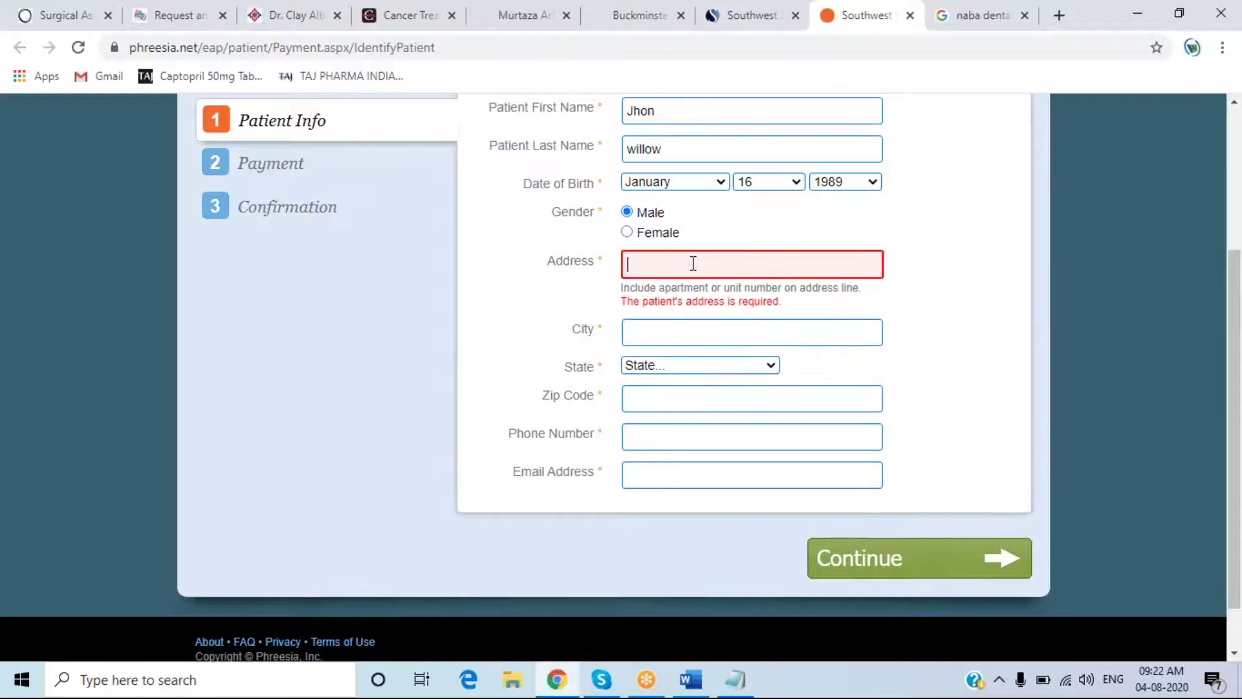
pyautogui.hotkey('ctrl', 'v')
pyautogui.press('Tab')
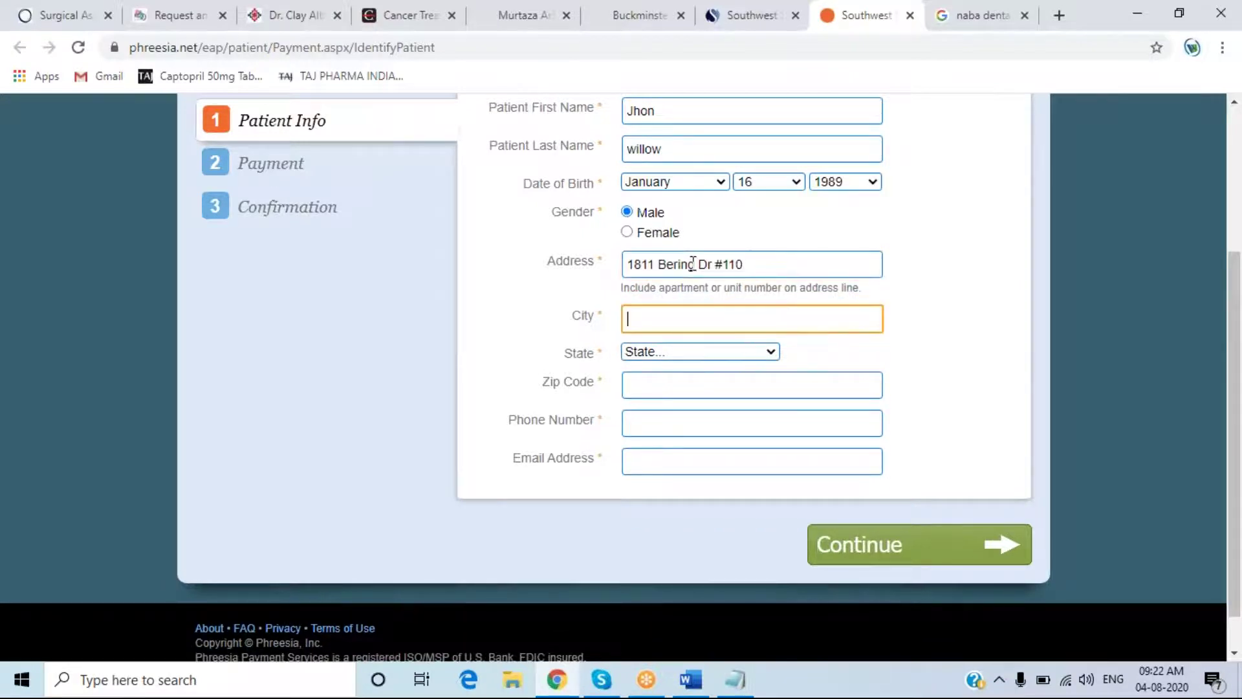
pyautogui.write('Houston')
# - Correct the house number and remove the unit number from the address
pyautogui.click(642, 263)
pyautogui.moveTo(642, 262); pyautogui.dragTo(654, 260)
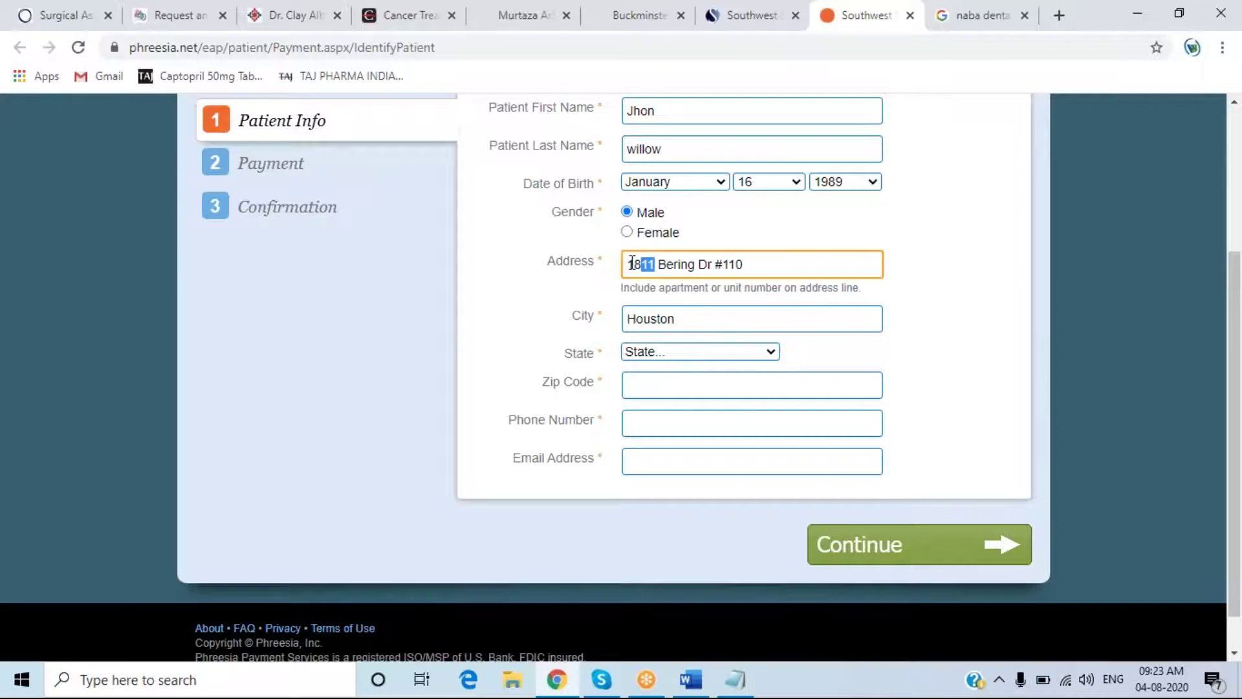
pyautogui.write('10')
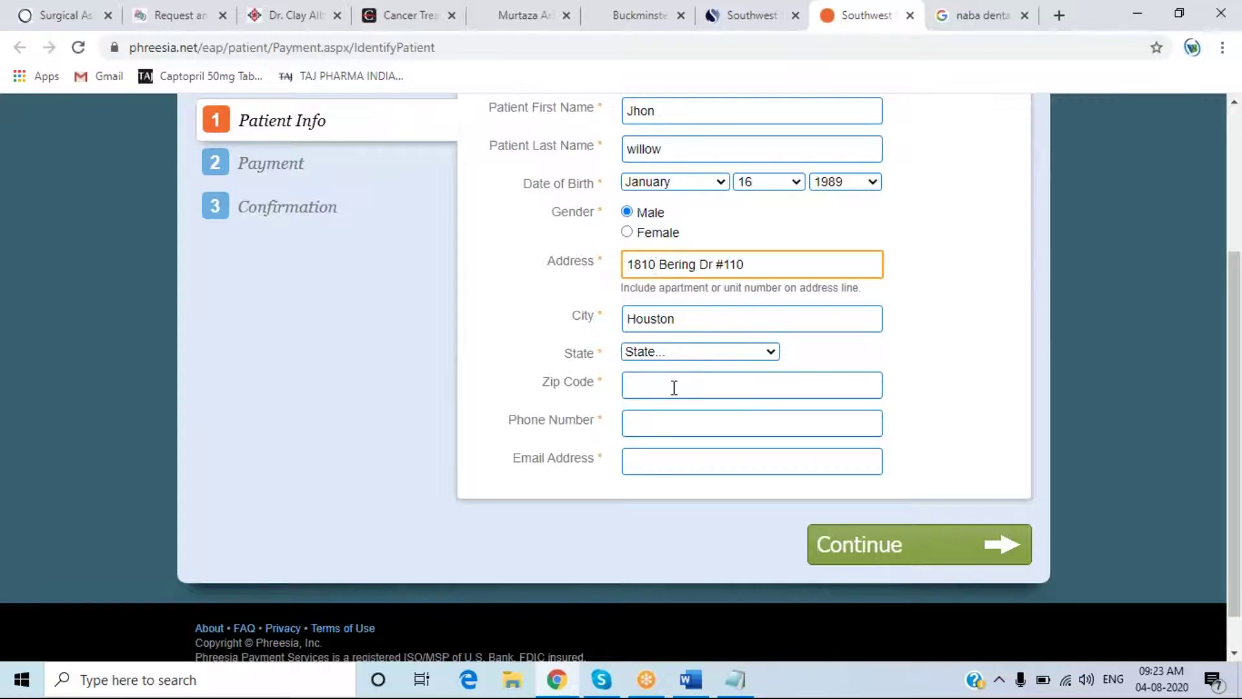
pyautogui.moveTo(749, 267); pyautogui.dragTo(714, 268)
pyautogui.press('BackSpace')
# - Set the state to Texas and enter the zip code
pyautogui.click(705, 357)
pyautogui.scroll(-8, 693, 321)
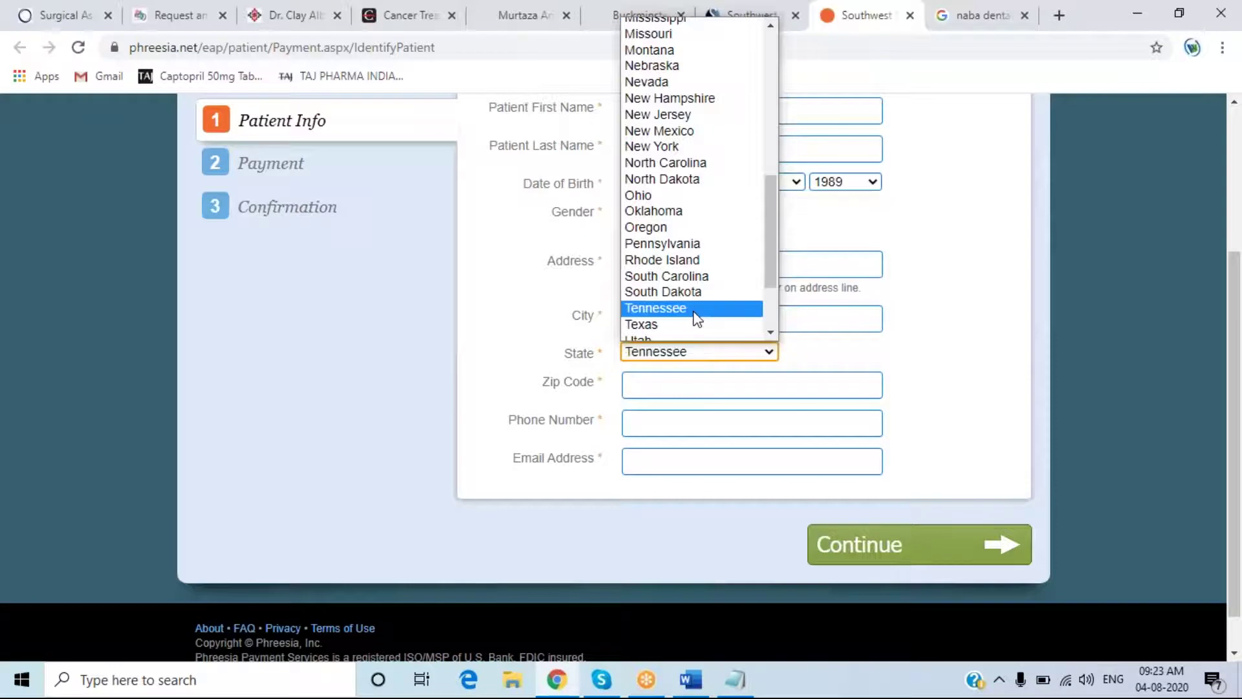
pyautogui.click(673, 323)
pyautogui.click(657, 385)
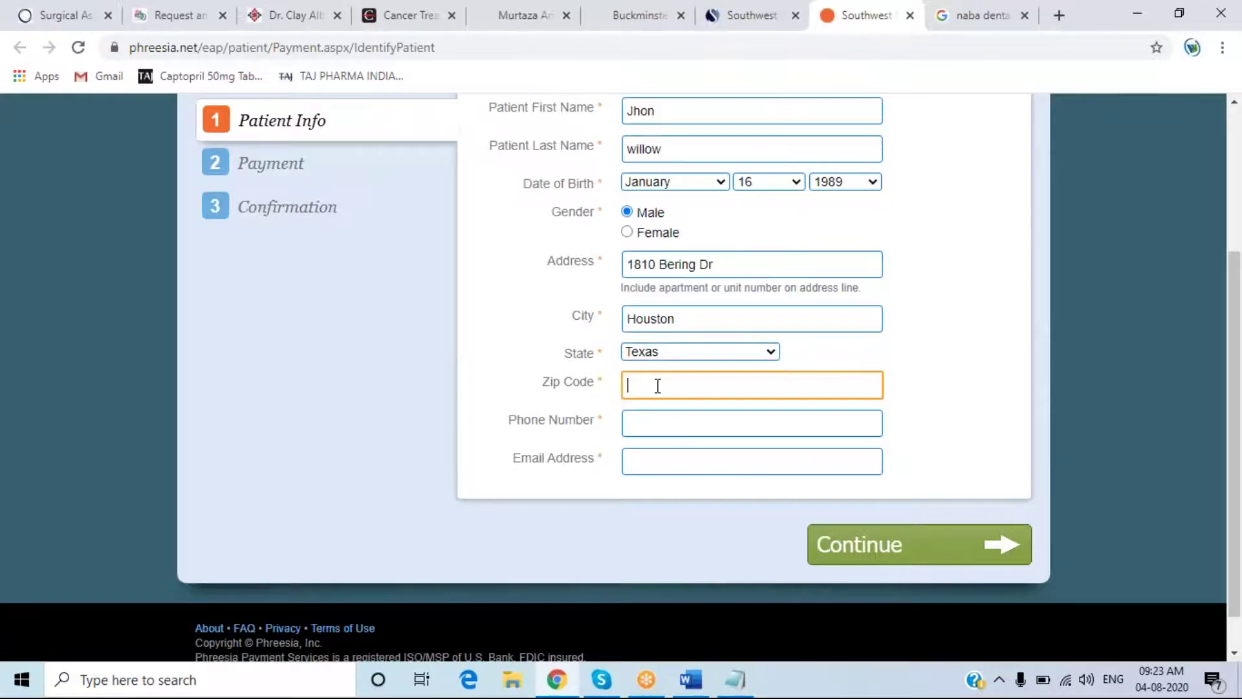
pyautogui.write('77082')
# - Enter the patient's phone number and email address, replacing a mistyped email
pyautogui.click(660, 429)
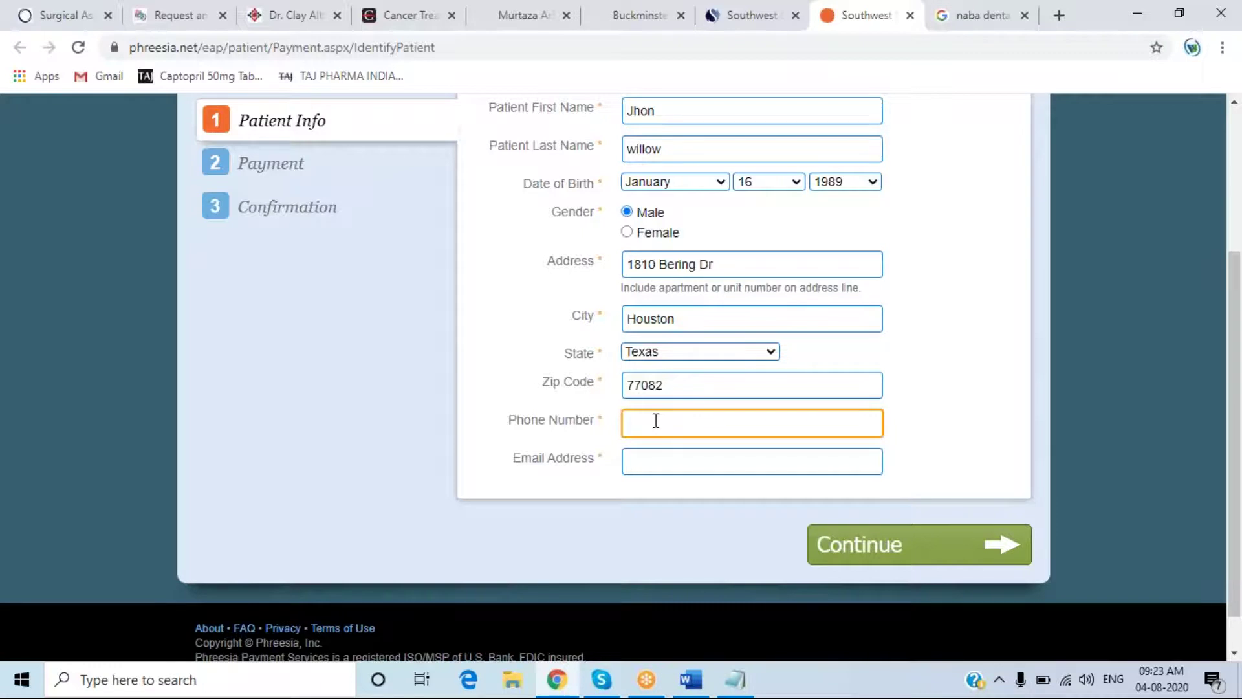
pyautogui.press('Tab')
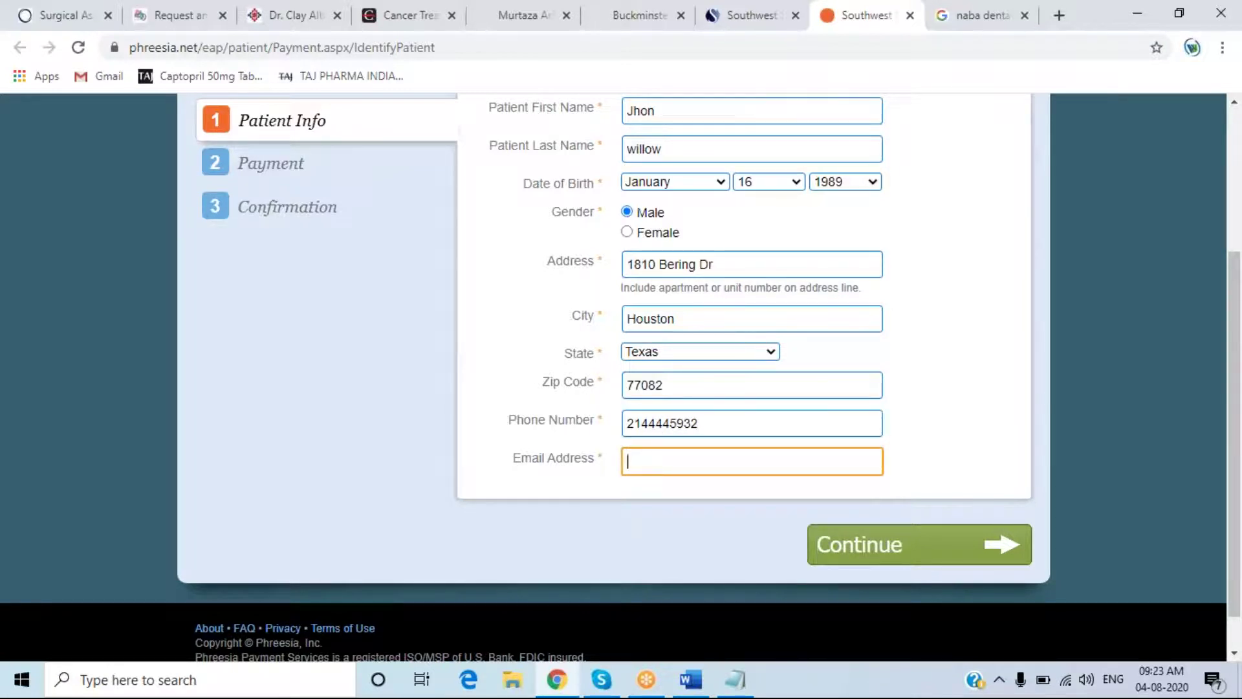
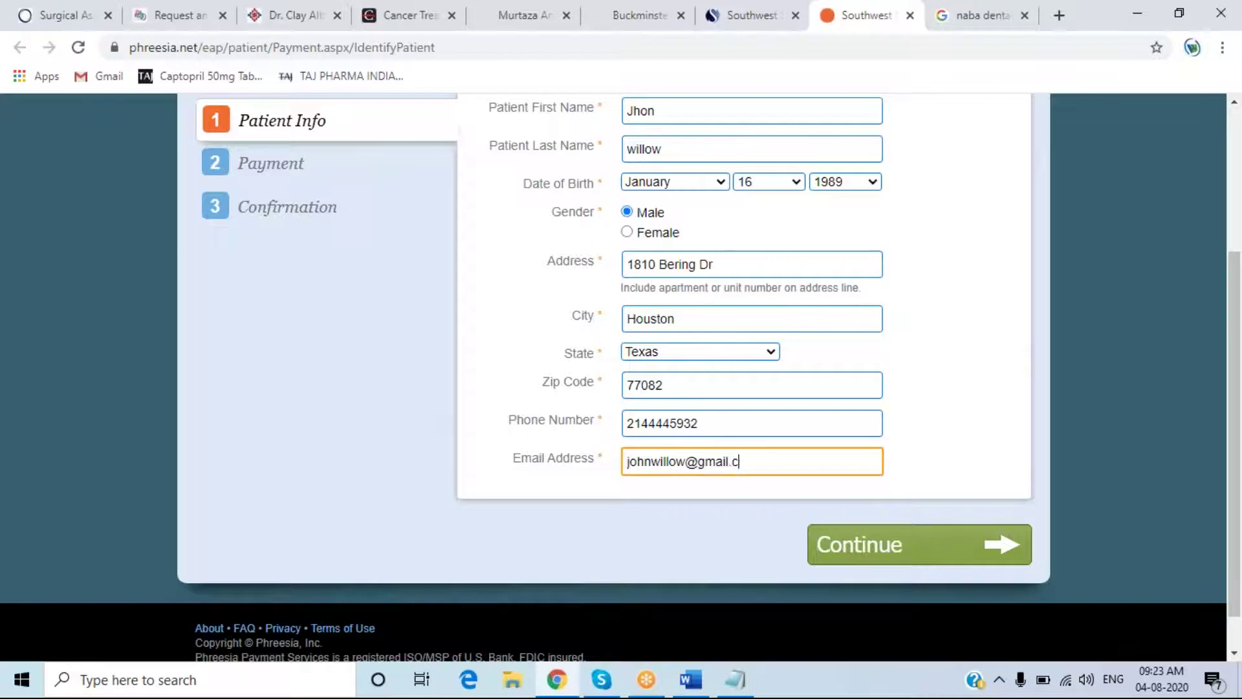
# - Submit the patient details and review the Payment Details page, moving to the Memo field
pyautogui.click(858, 555)
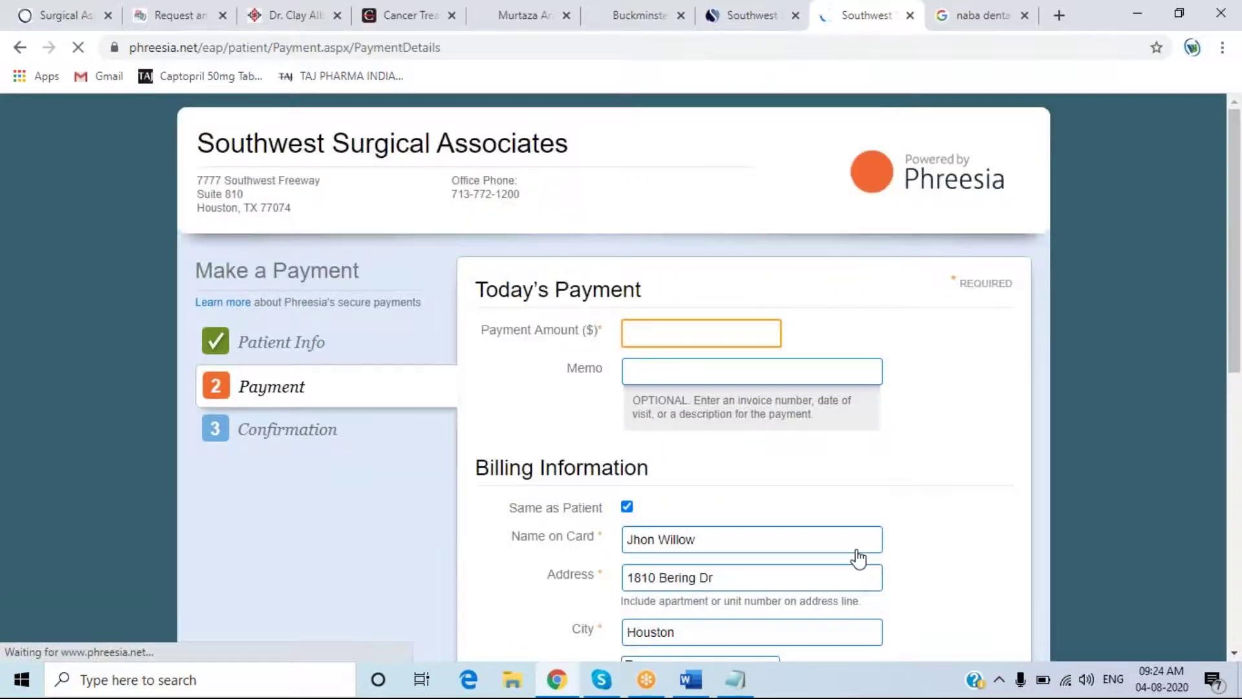
pyautogui.scroll(-3, 458, 350)
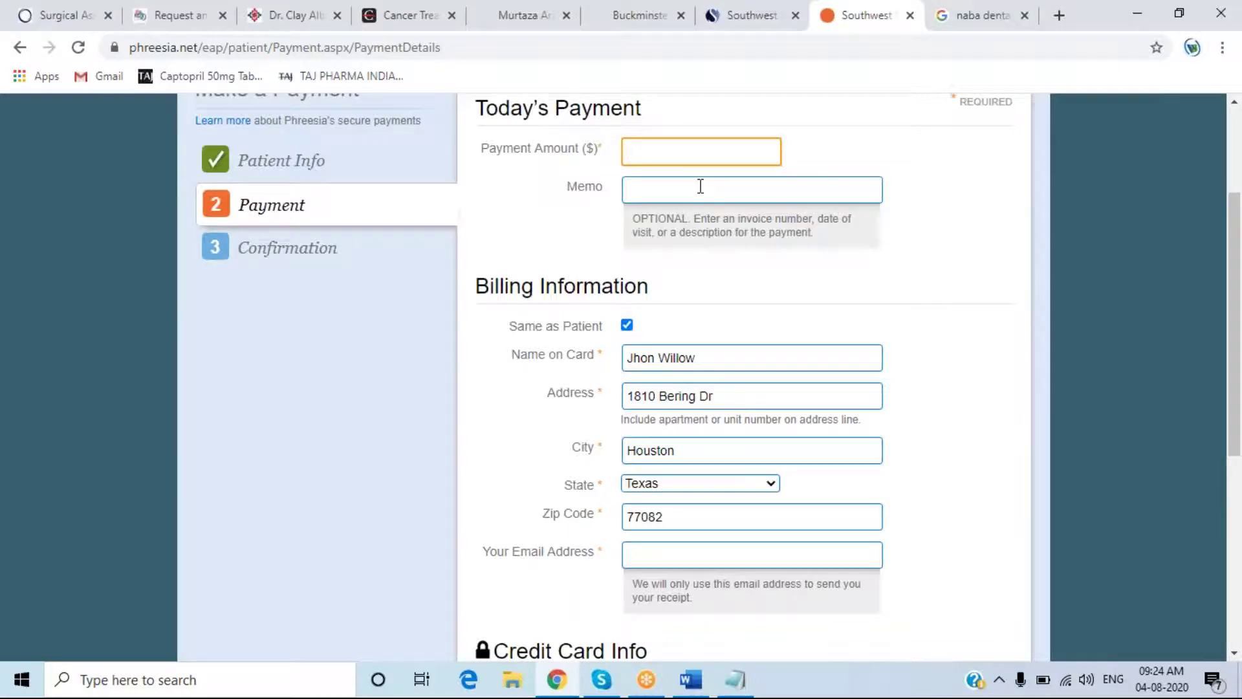
pyautogui.scroll(1, 699, 185)
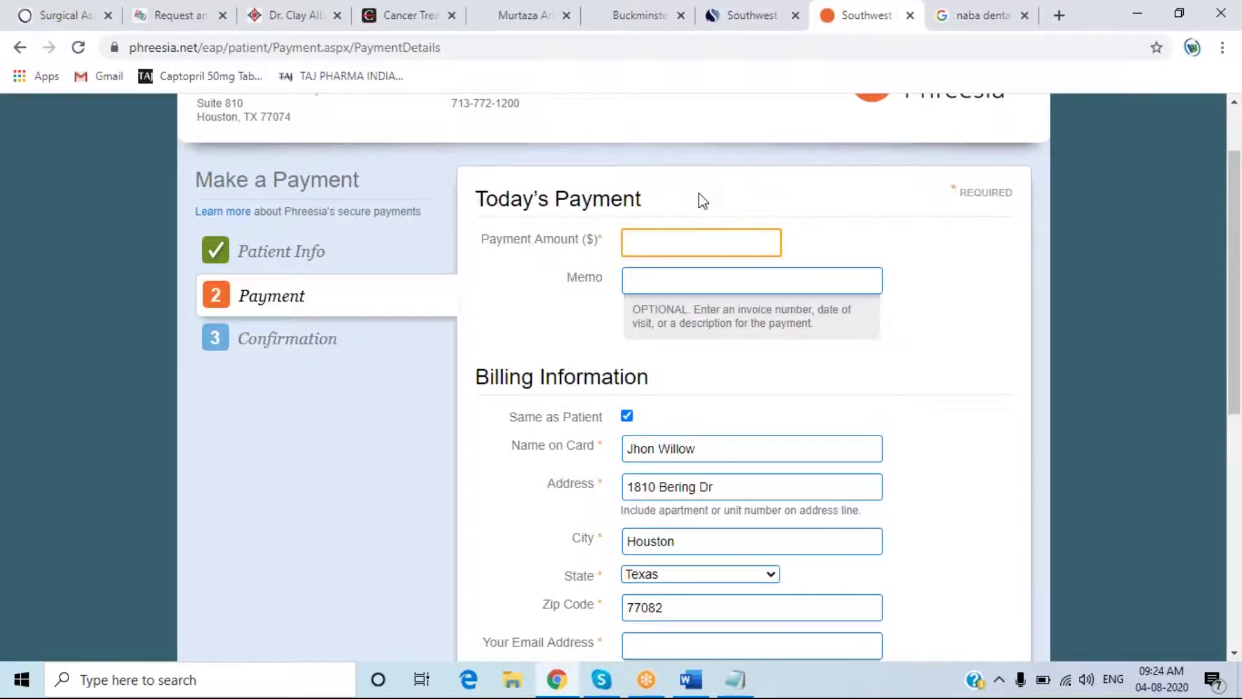
pyautogui.scroll(-4, 698, 194)
pyautogui.scroll(2, 698, 196)
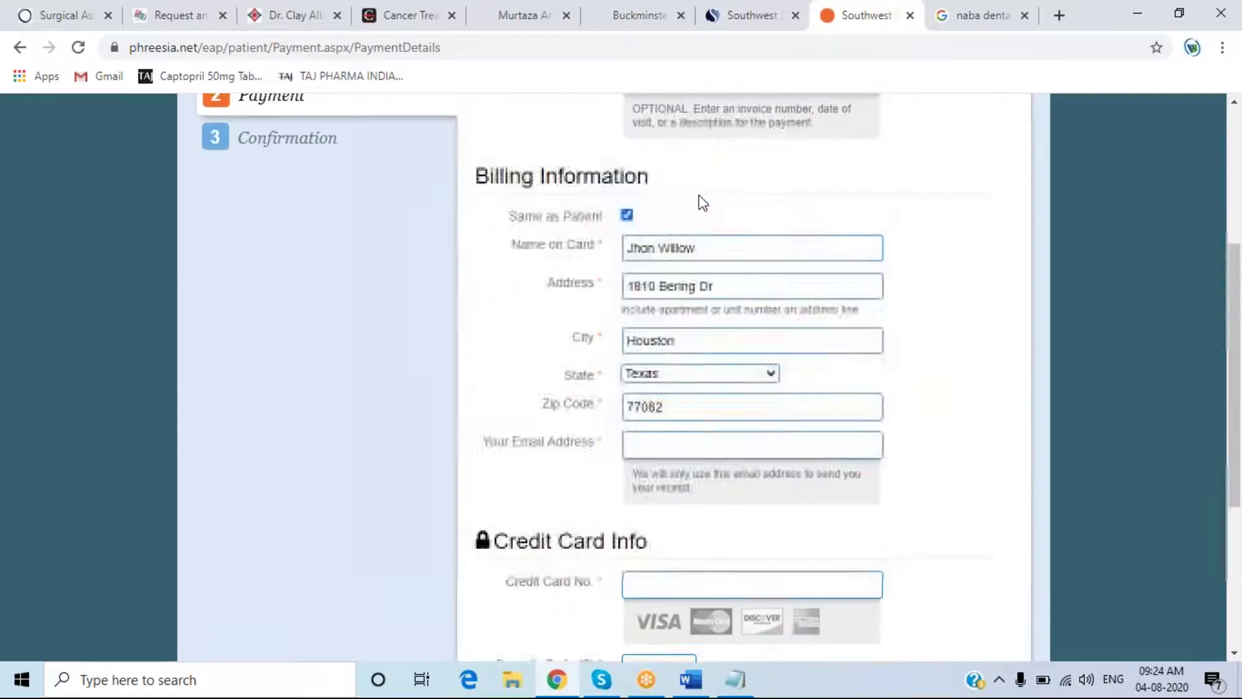
pyautogui.scroll(2, 699, 195)
pyautogui.press('Tab')
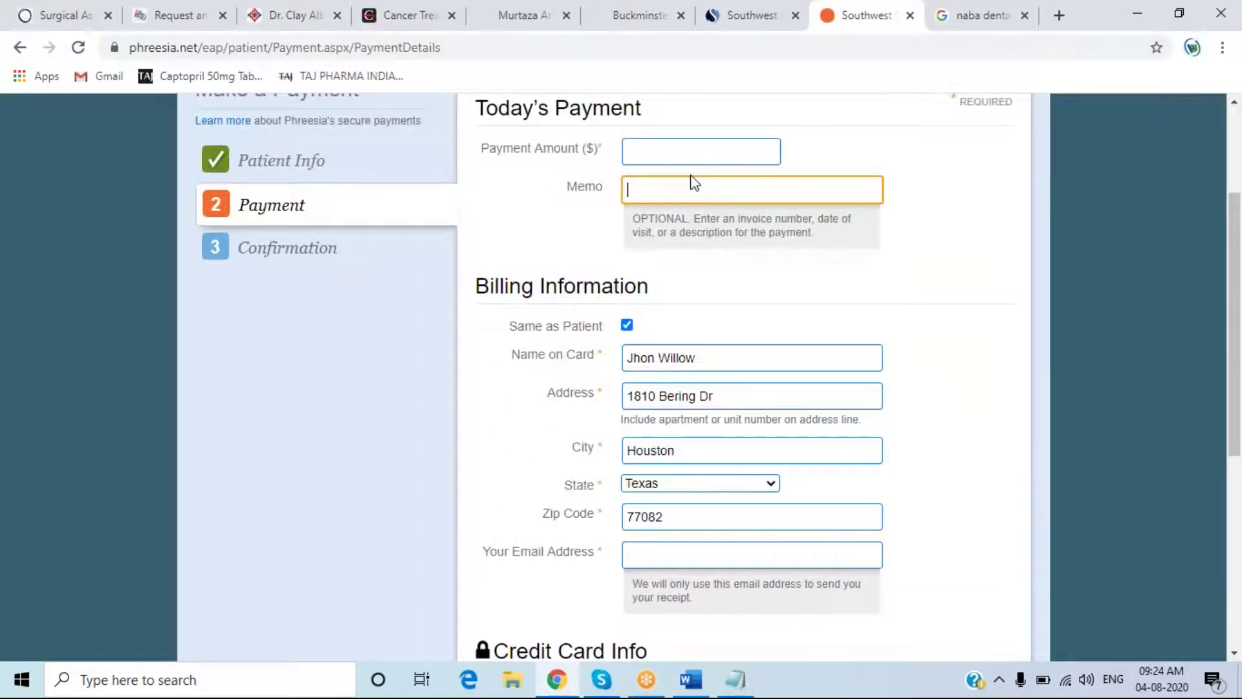
pyautogui.scroll(-3, 657, 190)
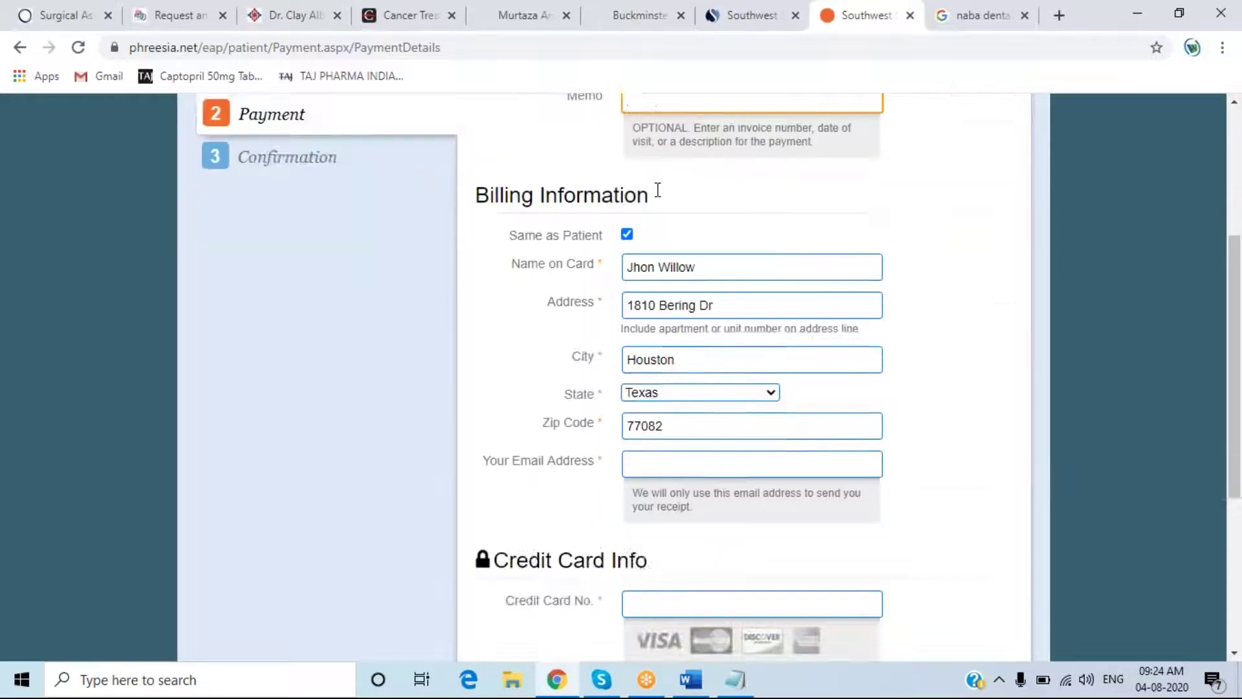
pyautogui.scroll(4, 704, 235)
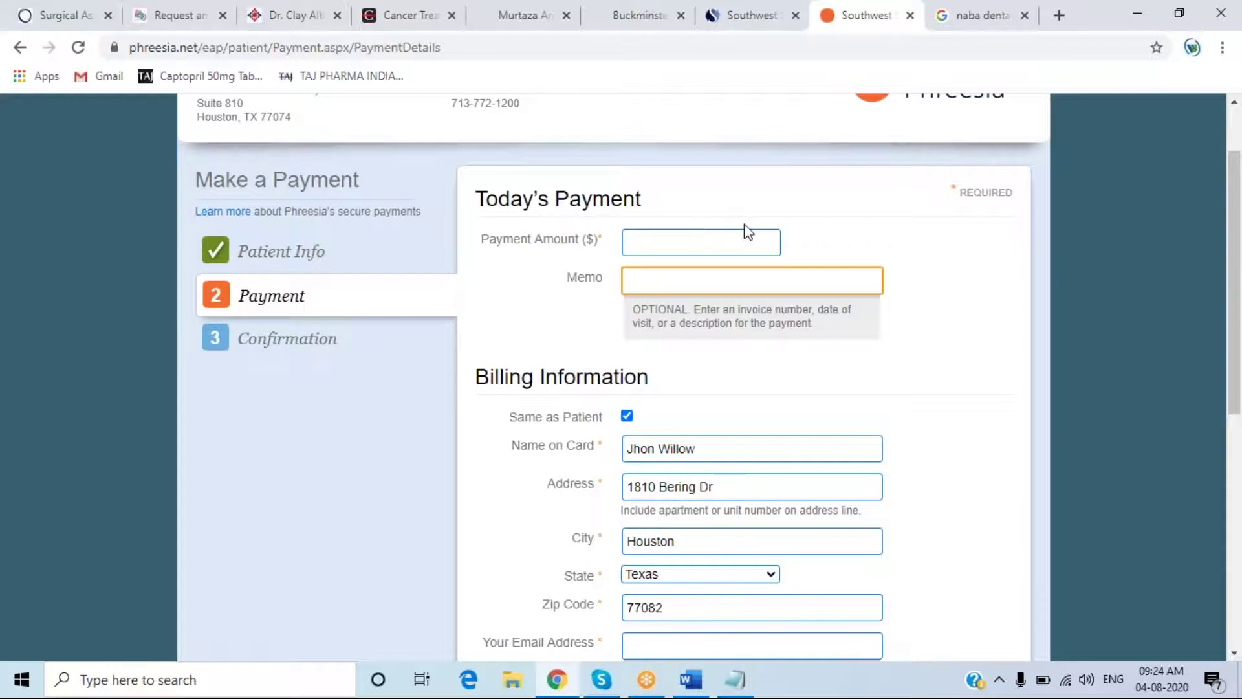
pyautogui.scroll(2, 745, 235)
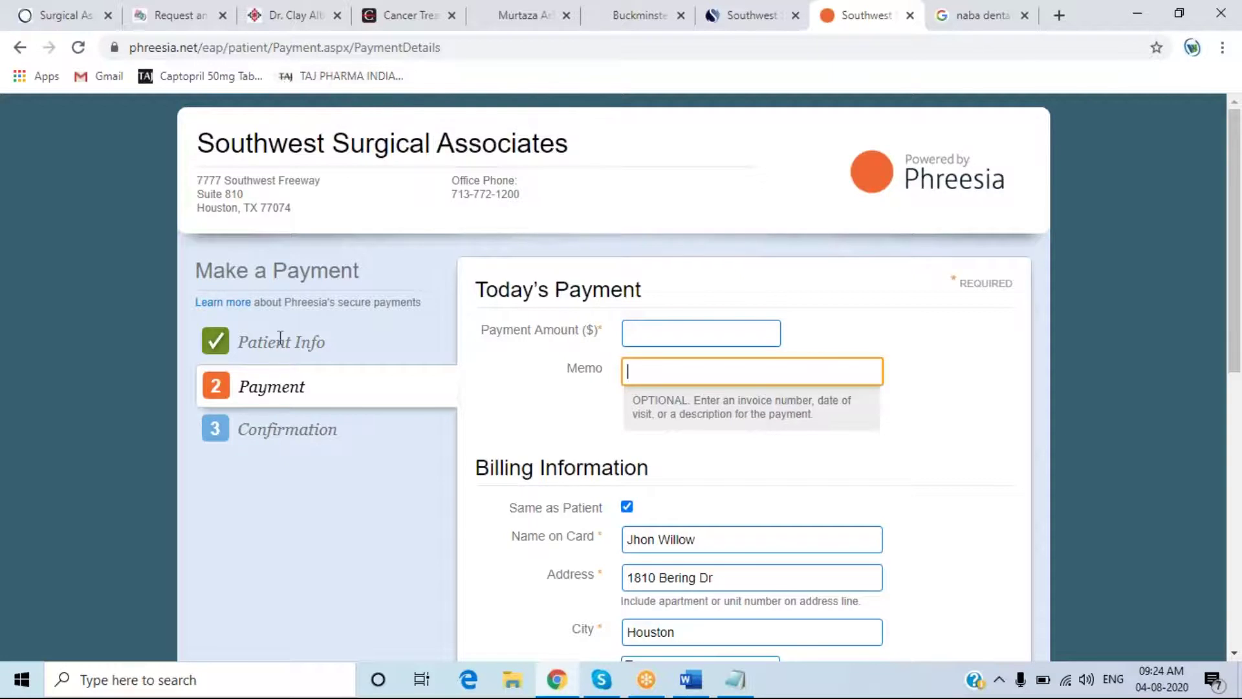
pyautogui.scroll(-4, 358, 329)
# - Go back to the patient info page and close the Phreesia tab
pyautogui.click(20, 47)
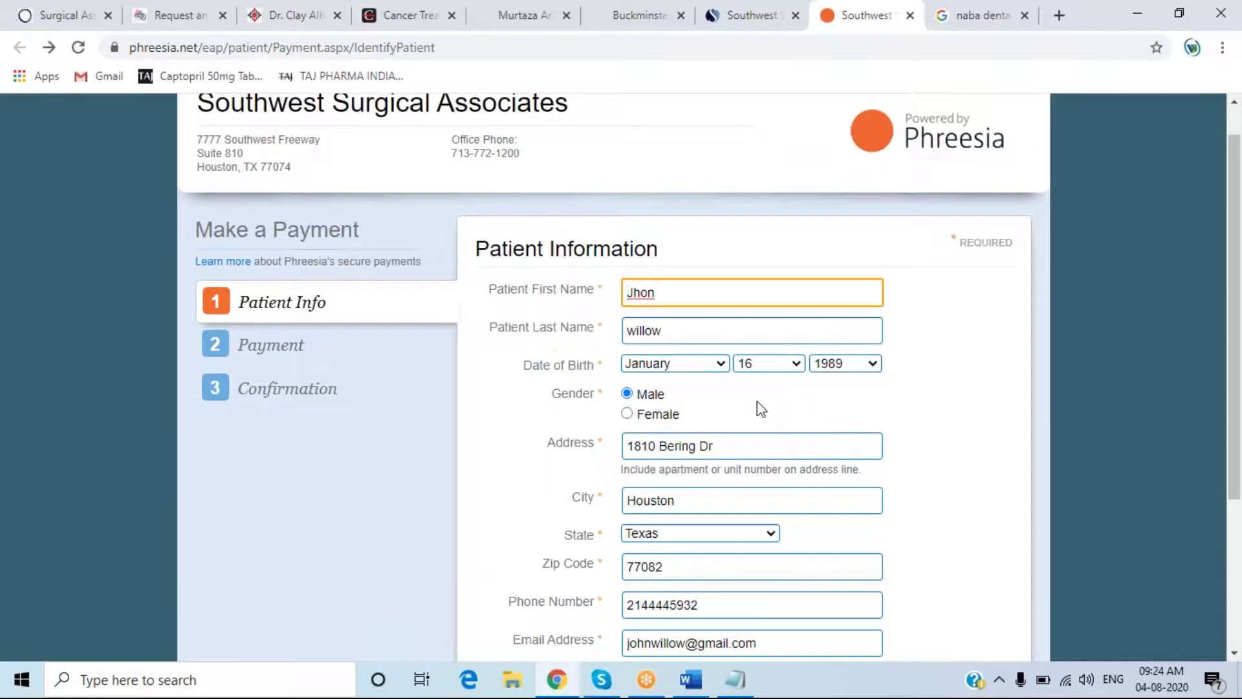
pyautogui.scroll(-1, 757, 401)
pyautogui.moveTo(1240, 310); pyautogui.dragTo(1233, 296)
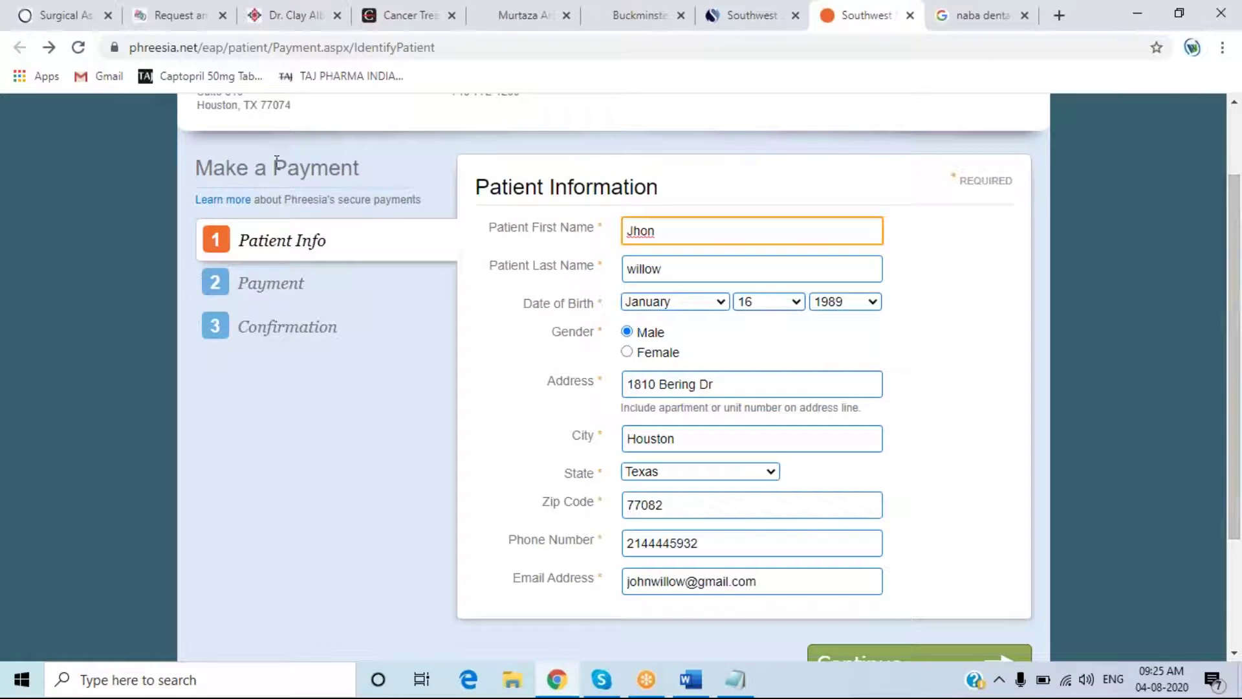
pyautogui.hotkey('ctrl', 'w')
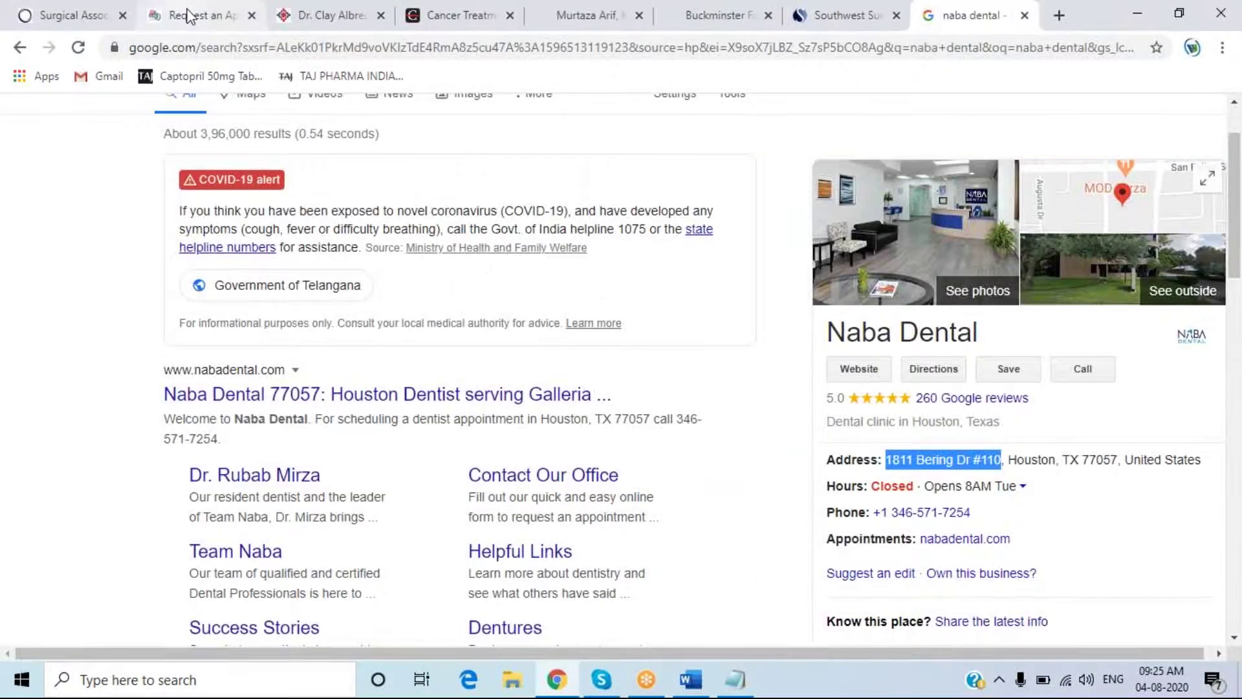
# - Switch to the Southwest Surgical Associates tab and scroll its home page down to the welcome message
pyautogui.hotkey('ctrl', '1')
pyautogui.hotkey('ctrl', 'Tab')
pyautogui.hotkey('ctrl', 'Tab')
pyautogui.hotkey('ctrl', 'Tab')
pyautogui.hotkey('ctrl', 'Tab')
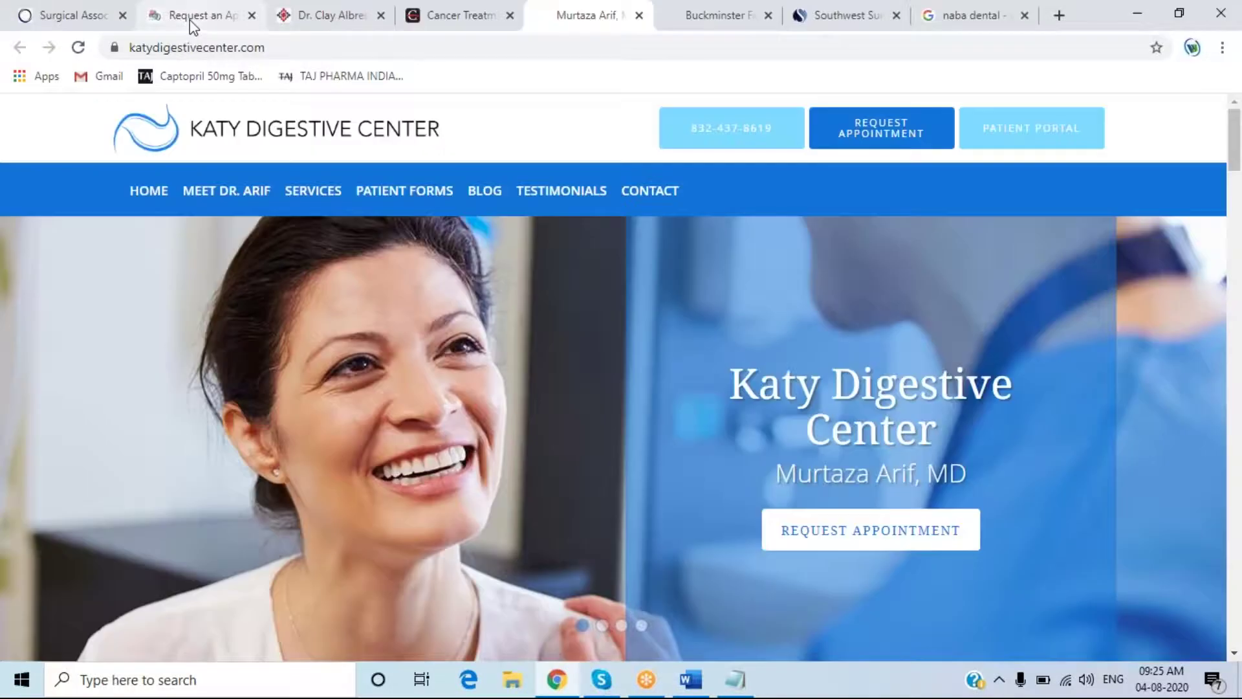
pyautogui.hotkey('ctrl', 'Tab')
pyautogui.hotkey('ctrl', 'Tab')
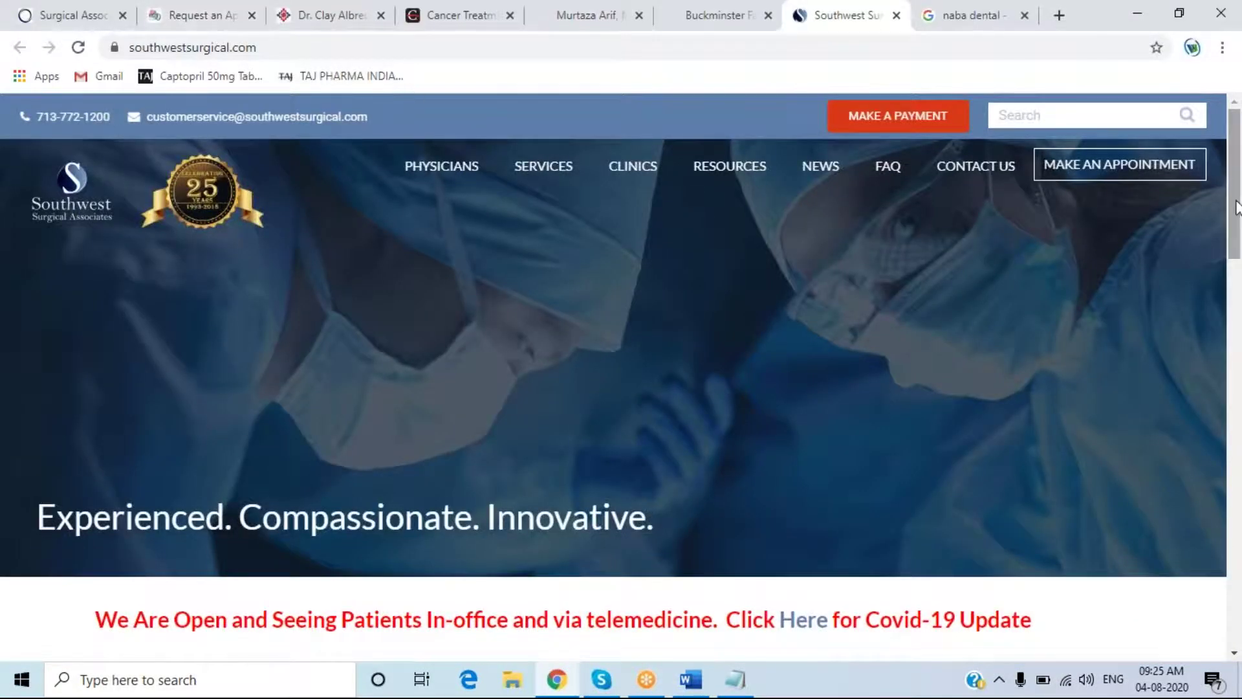
pyautogui.moveTo(1237, 208); pyautogui.dragTo(1238, 217)
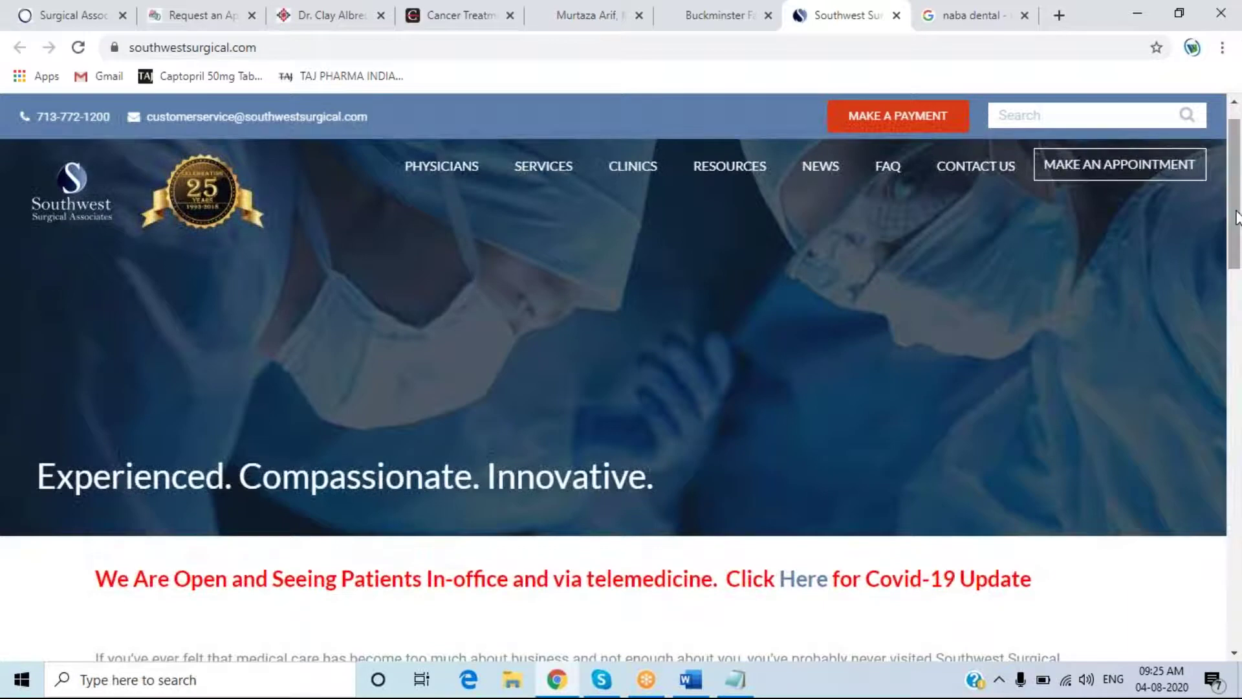
pyautogui.moveTo(1236, 217); pyautogui.dragTo(1219, 295)
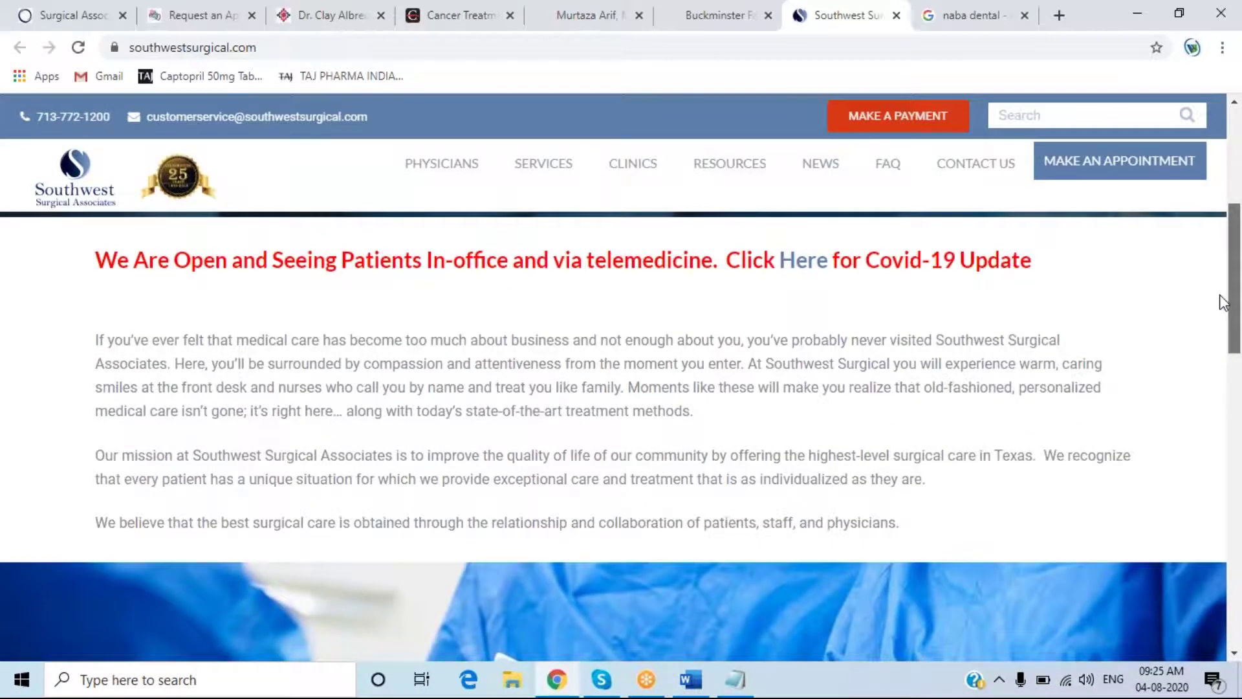
pyautogui.moveTo(1221, 297); pyautogui.dragTo(1240, 605)
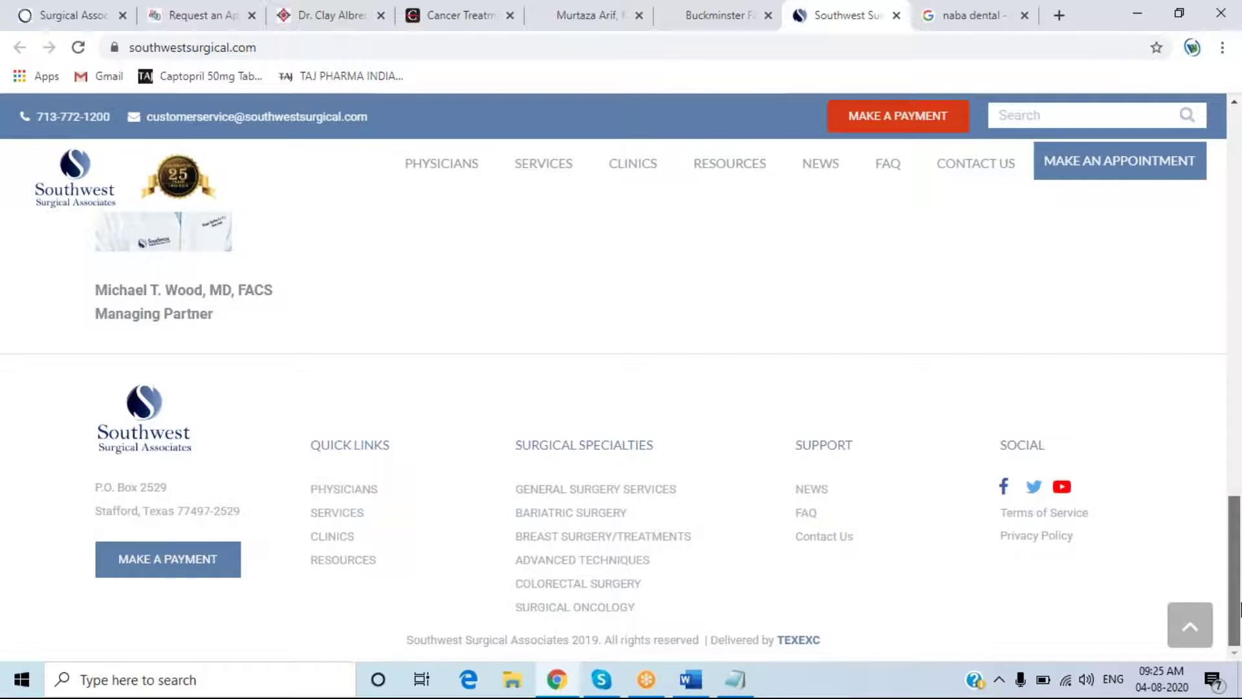
pyautogui.moveTo(1239, 606); pyautogui.dragTo(1240, 407)
pyautogui.scroll(-1, 1240, 408)
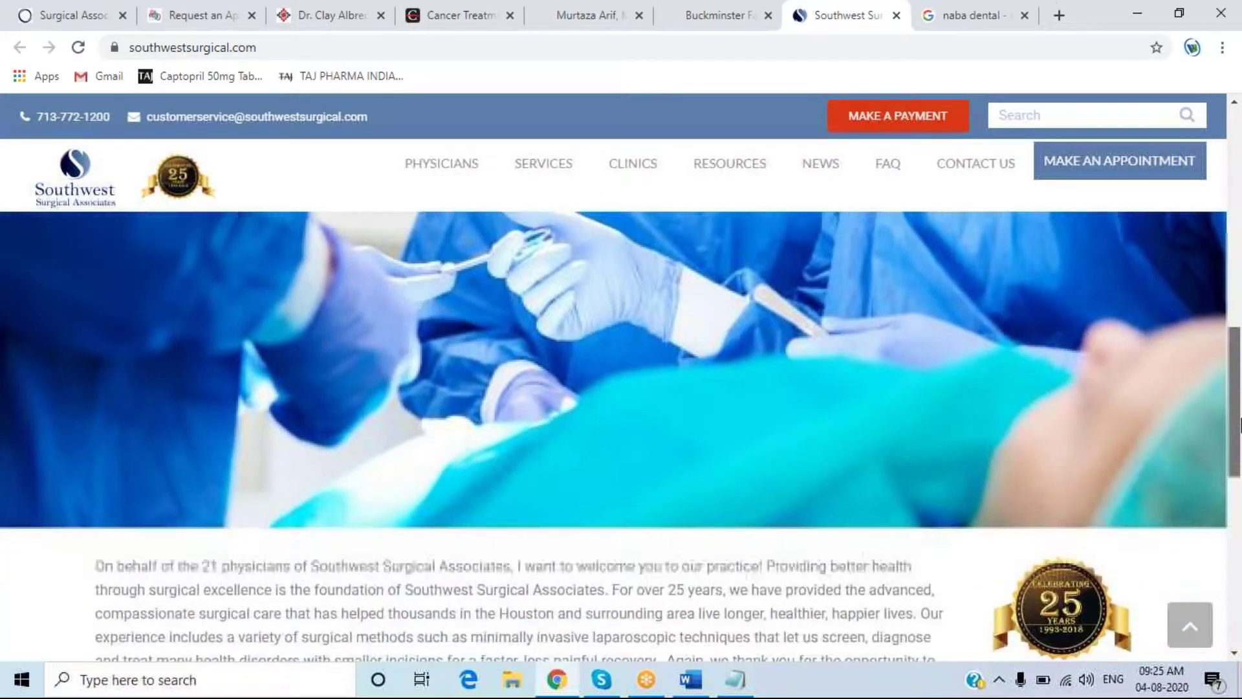